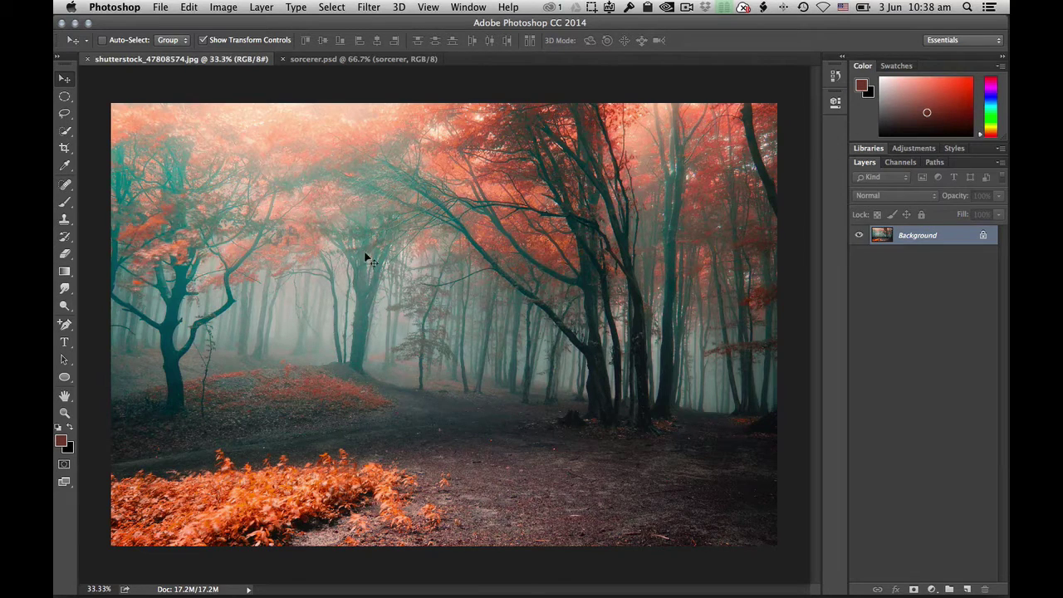
Drag the sorcerer layer from sorcerer.psd onto the forest photo's canvas as a new layer
left_click(311, 59)
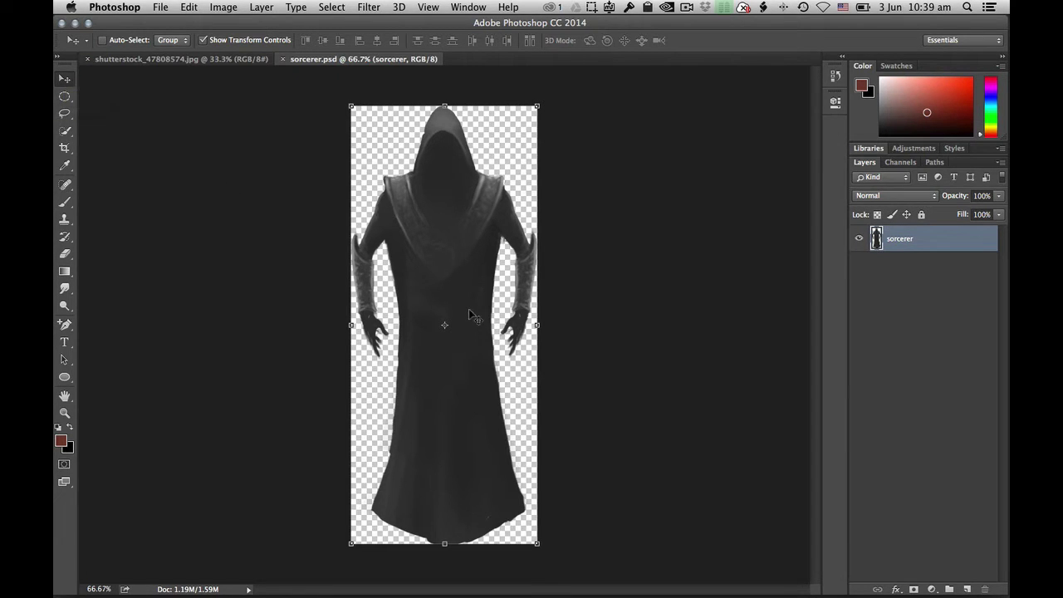
mouse_move(469, 313)
left_mouse_down()
mouse_move(451, 310)
mouse_move(519, 289)
mouse_move(442, 369)
mouse_move(469, 302)
mouse_move(482, 350)
mouse_move(453, 328)
mouse_move(471, 316)
left_mouse_up()
left_click_drag(446, 182, 205, 84)
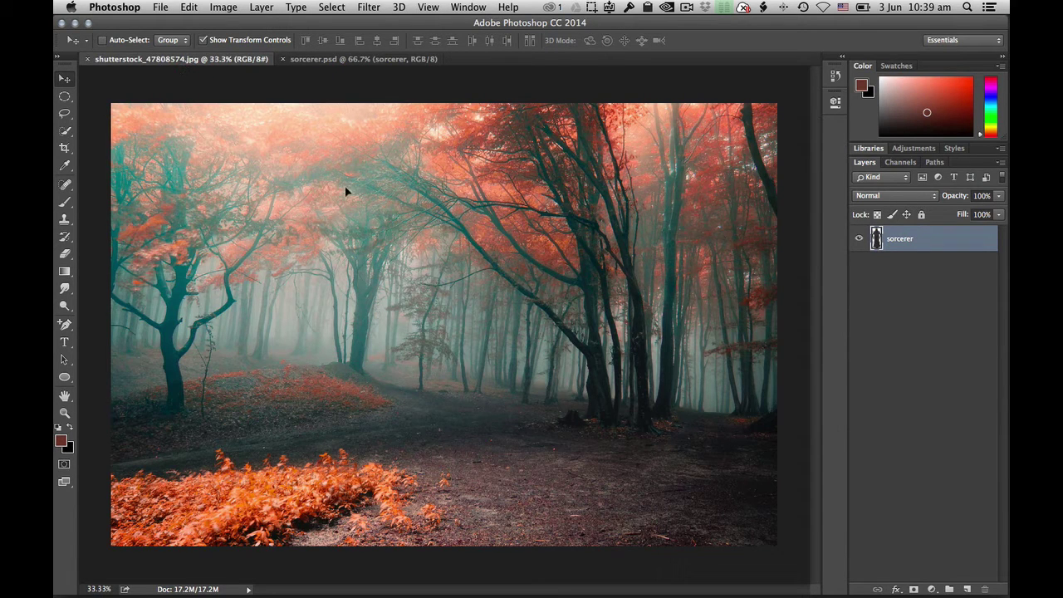
left_click_drag(344, 185, 456, 327)
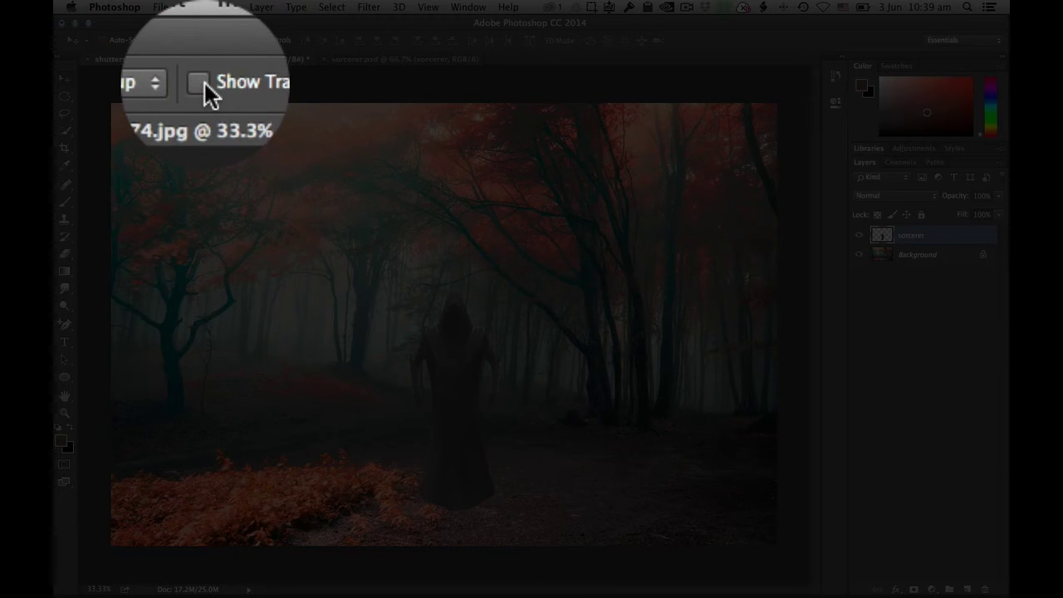
Scale the sorcerer down to about 47.5% and centre him on the forest path
left_click(204, 83)
left_click(204, 83)
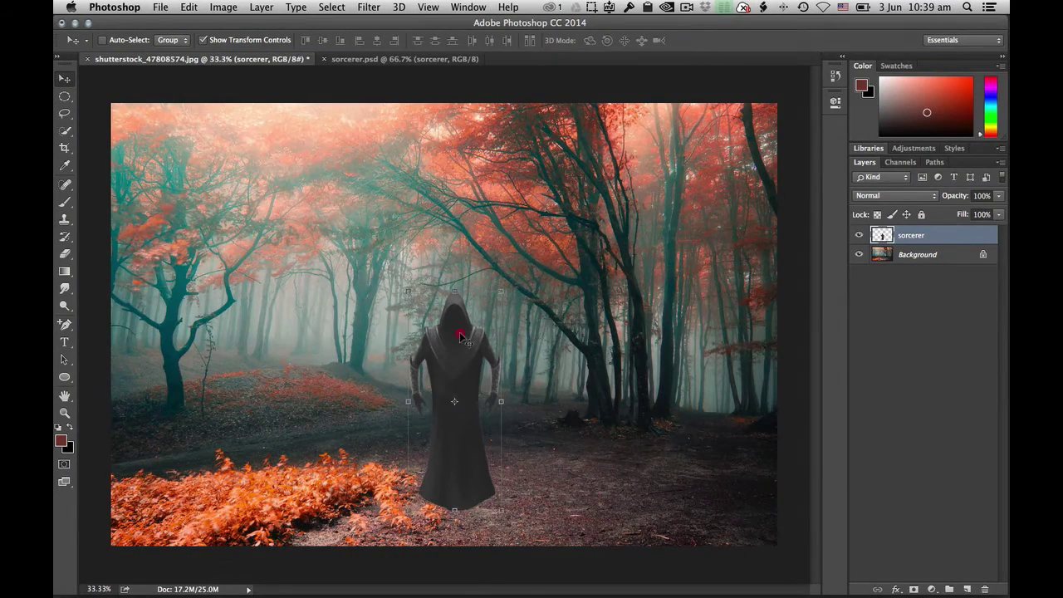
left_click_drag(461, 335, 450, 235)
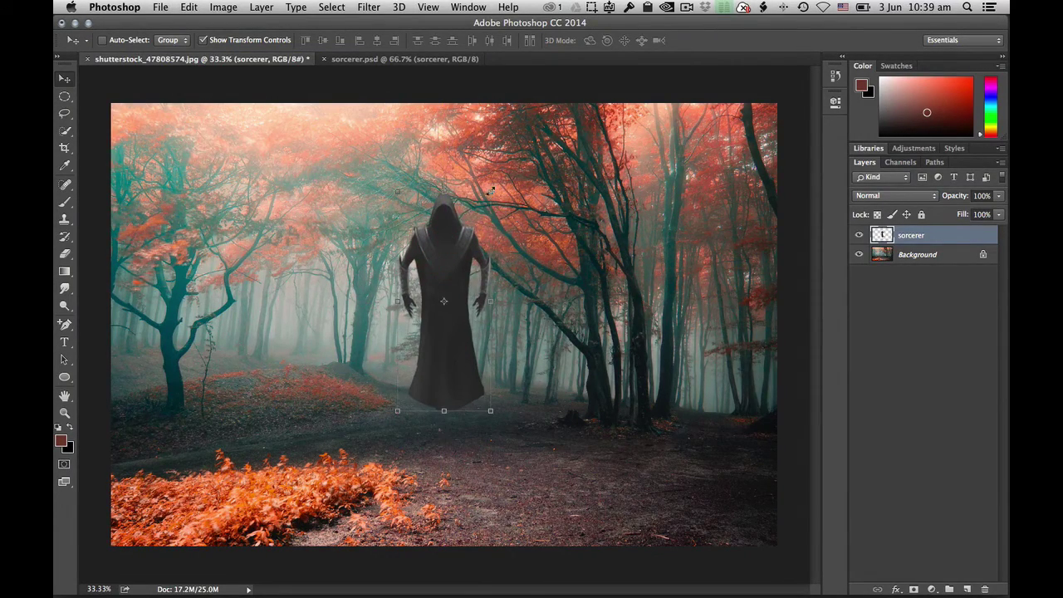
left_click_drag(491, 191, 444, 308)
left_click_drag(431, 393, 457, 395)
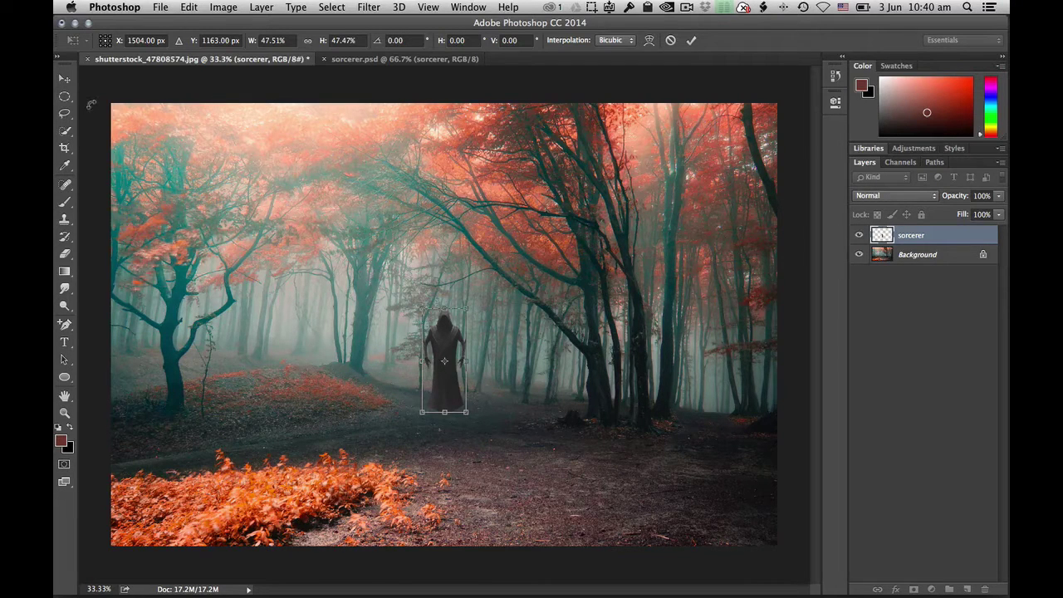
left_click(691, 40)
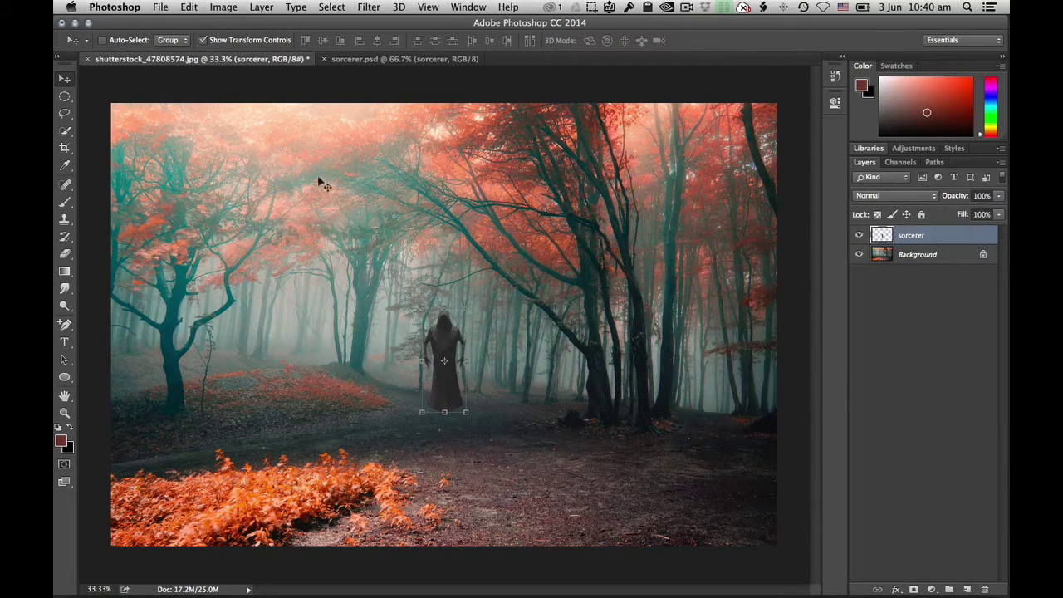
Zoom in to about 124% on the sorcerer and bring up the Filter menu
left_click(203, 41)
scroll(449, 358, "up", 10)
scroll(449, 358, "up", 4)
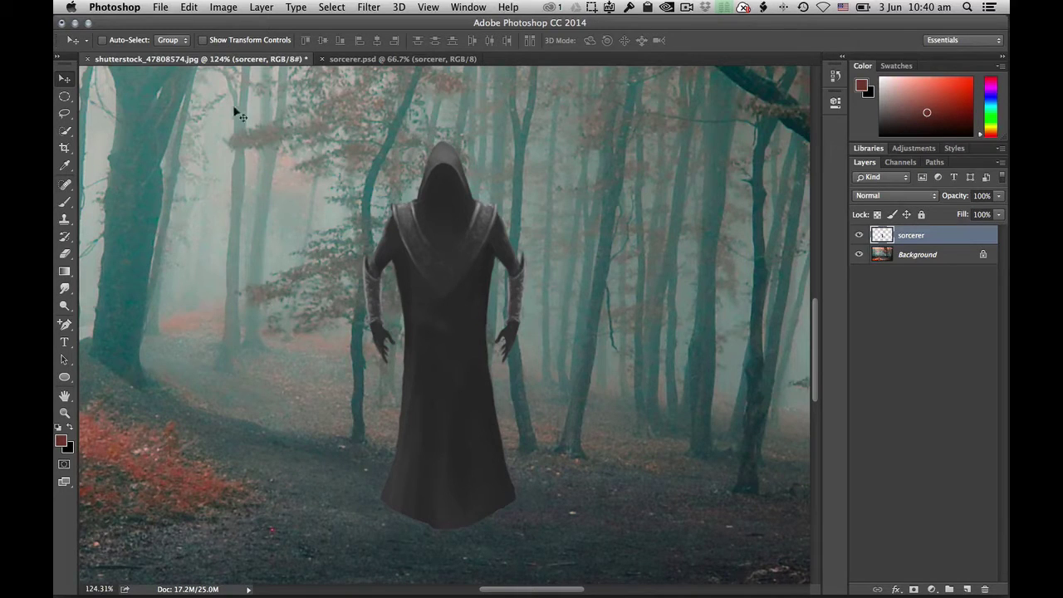
left_click(203, 41)
left_click(364, 7)
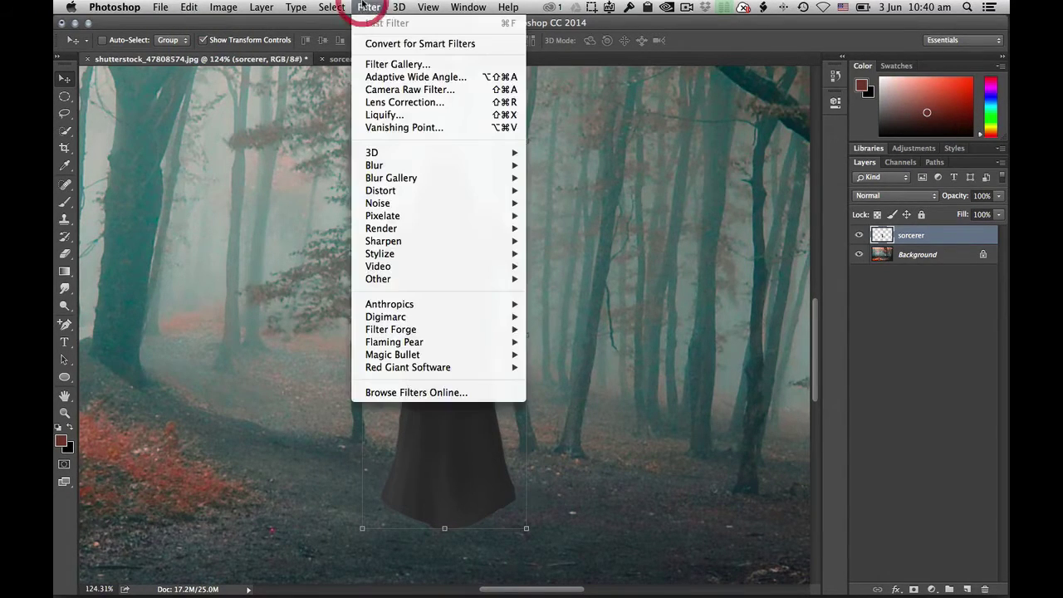
Open Liquify and zoom the preview to 100%, framing the robe's hem
left_click(435, 116)
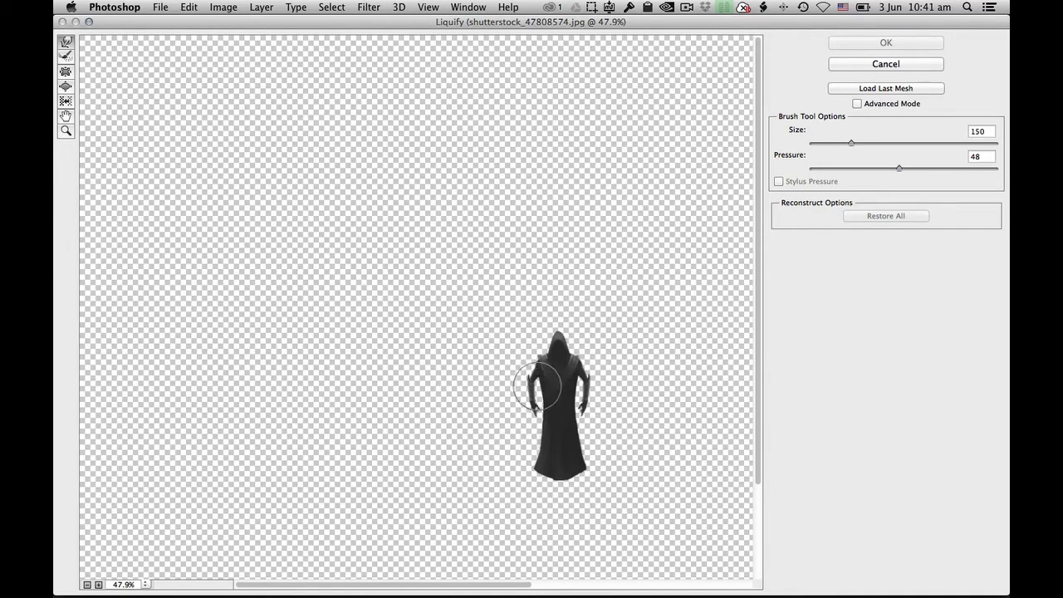
key("super+equal")
key("super+equal")
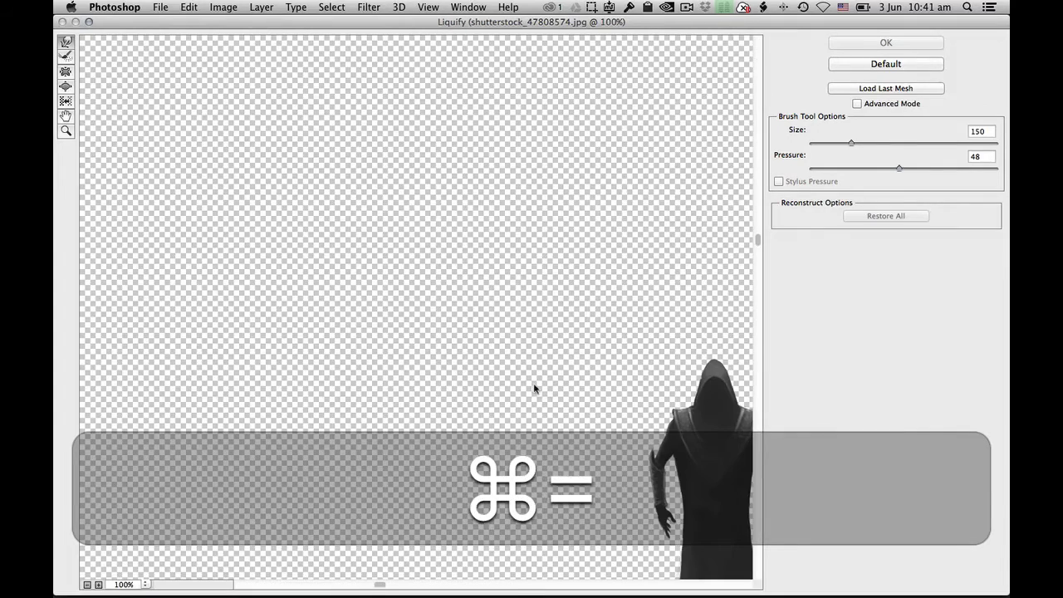
key("space")
mouse_move(629, 446)
left_mouse_down()
mouse_move(365, 294)
mouse_move(311, 233)
left_mouse_up()
key("super+equal")
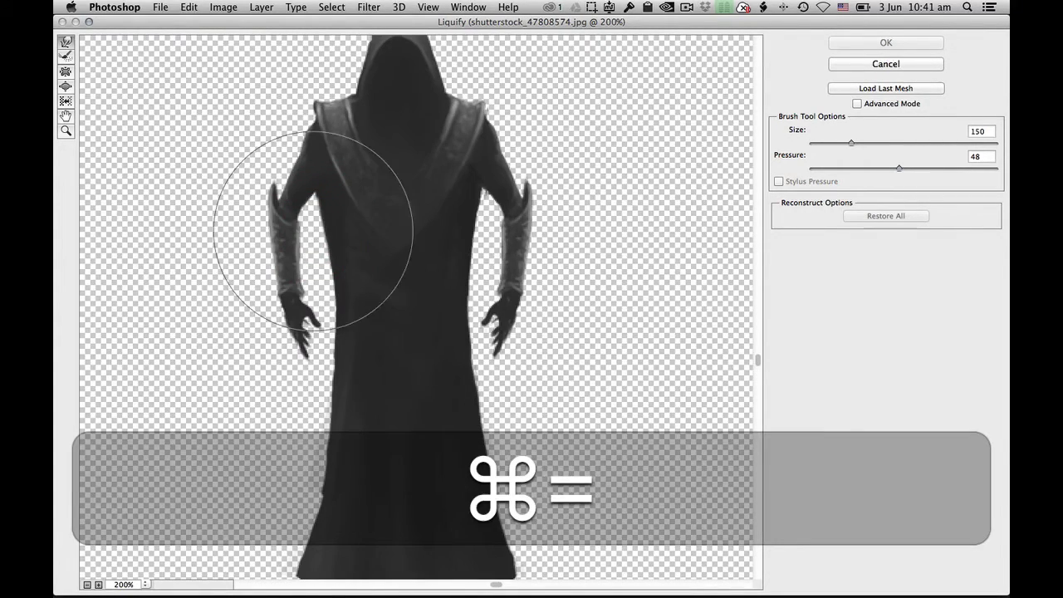
key("space")
left_click_drag(420, 427, 443, 172)
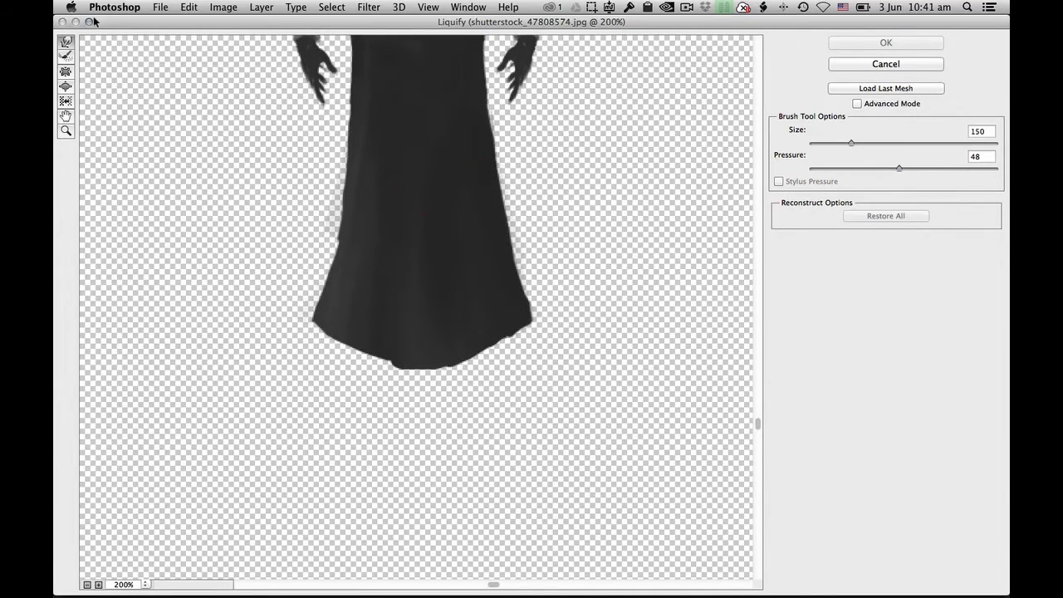
With a size-150 Forward Warp brush, push the robe's hem upward evenly and apply
left_click(66, 44)
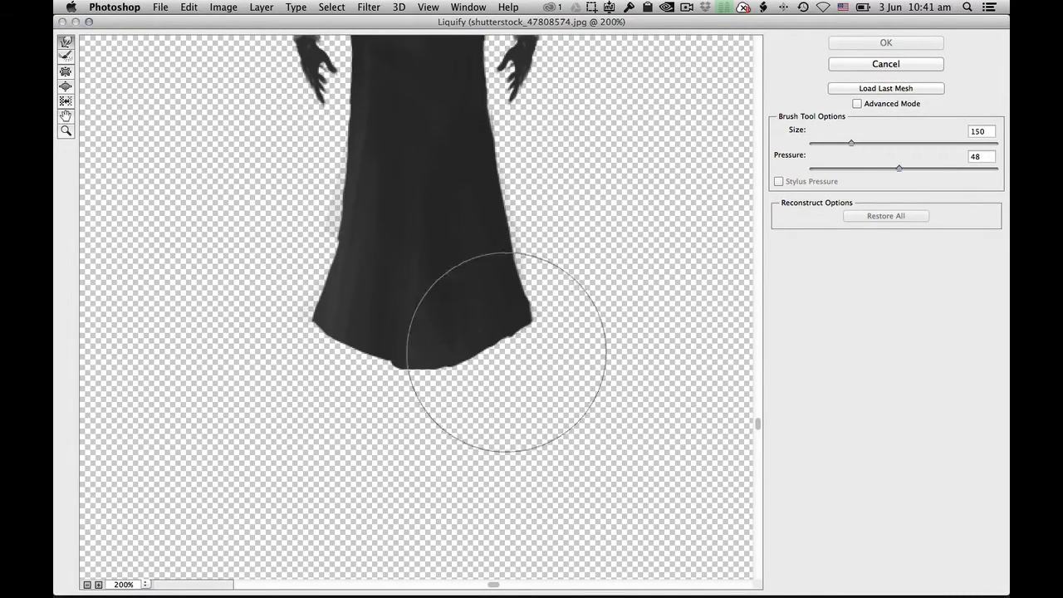
key("bracketleft")
key("bracketright")
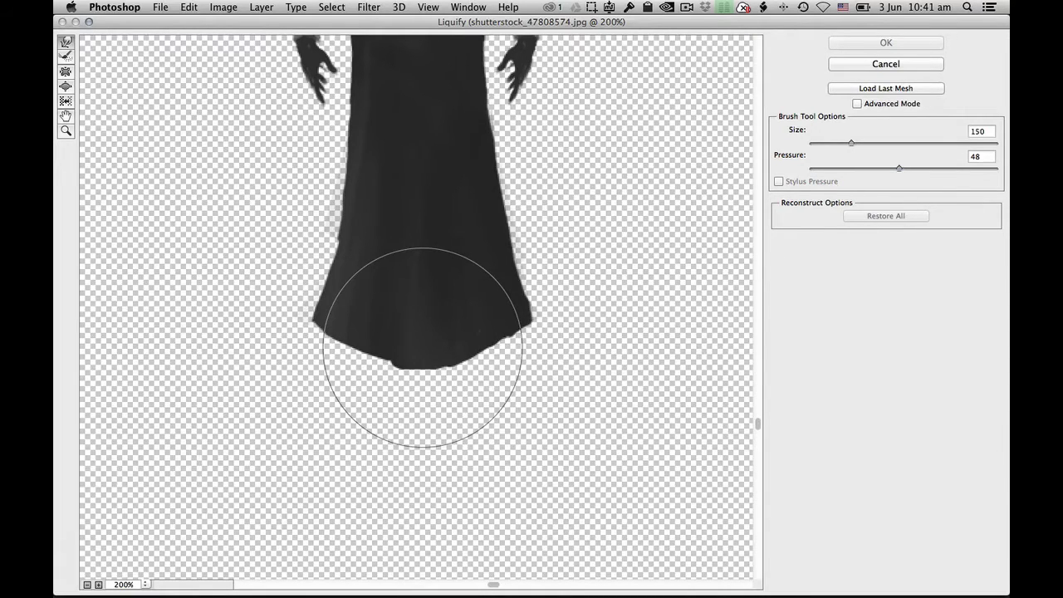
mouse_move(417, 364)
left_mouse_down()
mouse_move(420, 312)
mouse_move(407, 309)
mouse_move(393, 360)
mouse_move(396, 351)
mouse_move(451, 368)
mouse_move(449, 351)
left_mouse_up()
left_click_drag(308, 365, 307, 368)
left_click_drag(384, 387, 387, 384)
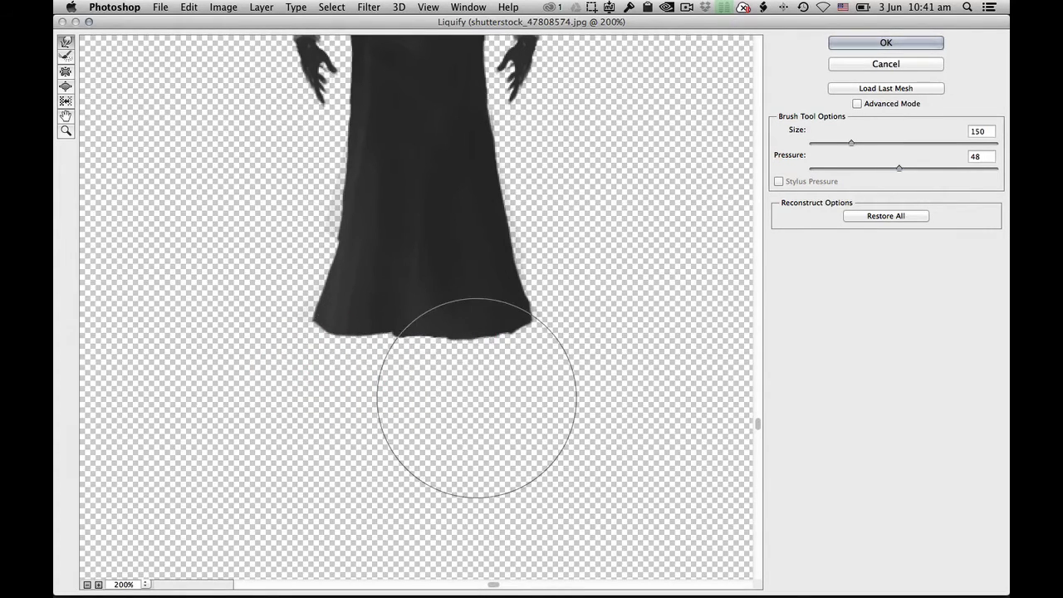
left_click_drag(478, 398, 477, 389)
key("space")
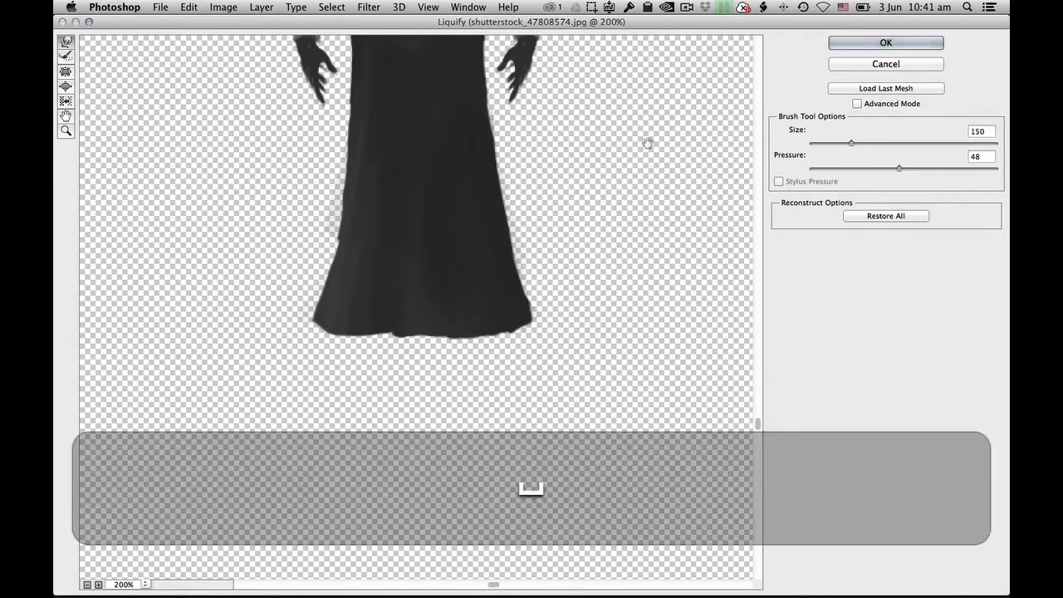
mouse_move(647, 144)
left_mouse_down()
mouse_move(645, 412)
mouse_move(653, 330)
mouse_move(653, 398)
left_mouse_up()
left_click(921, 48)
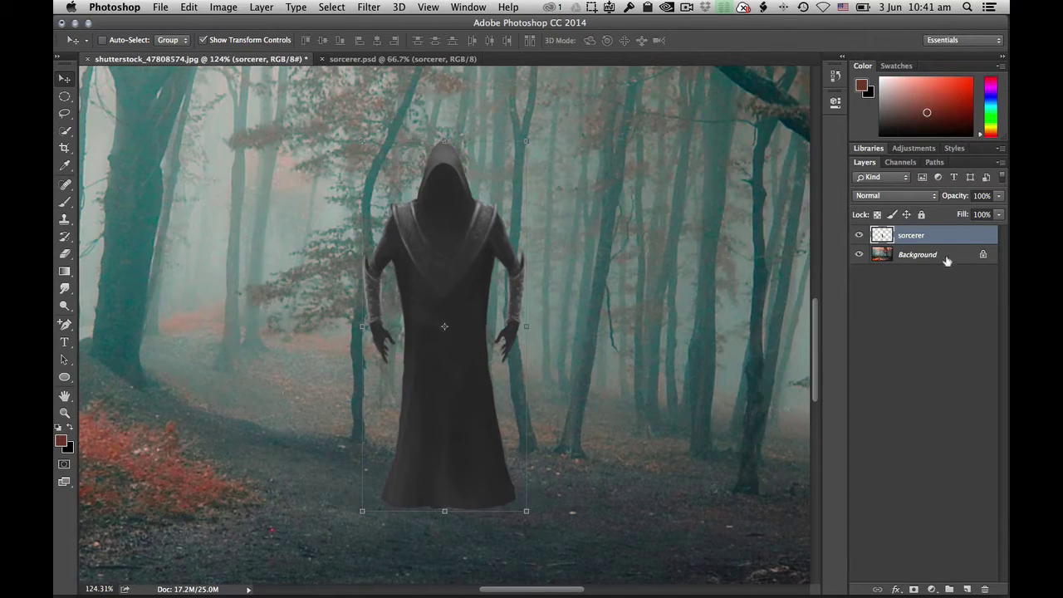
Duplicate the sorcerer layer, name the copy 'shadow', and place it beneath the sorcerer
left_click_drag(882, 235, 967, 586)
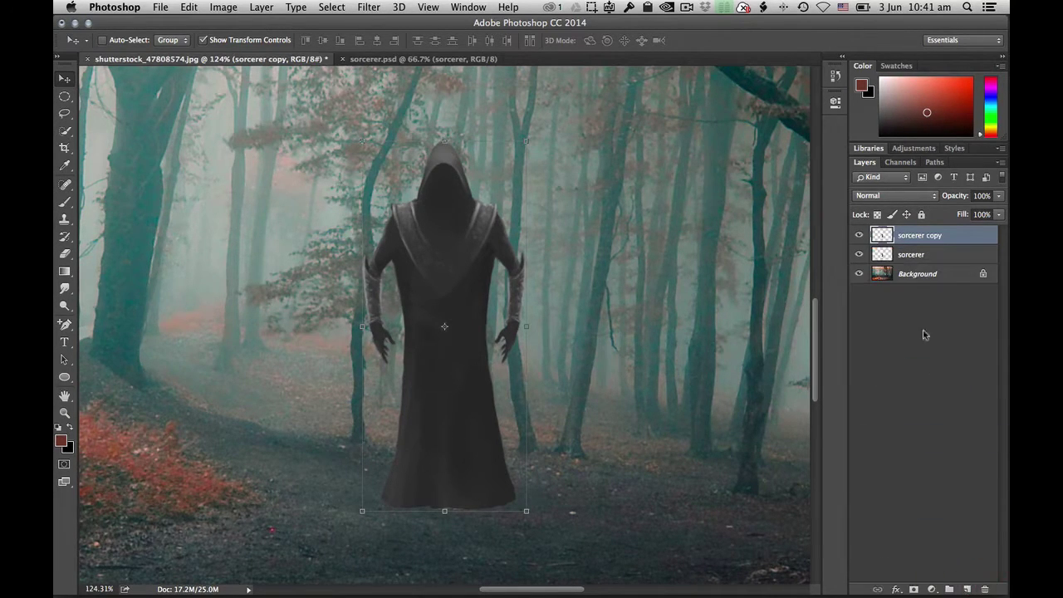
double_click(910, 236)
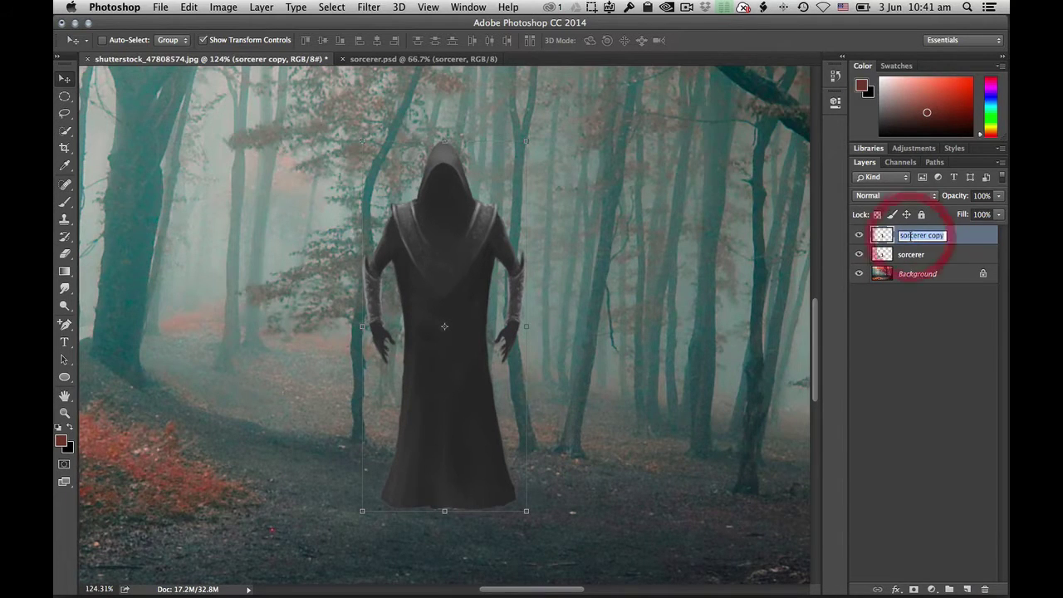
type("shadow")
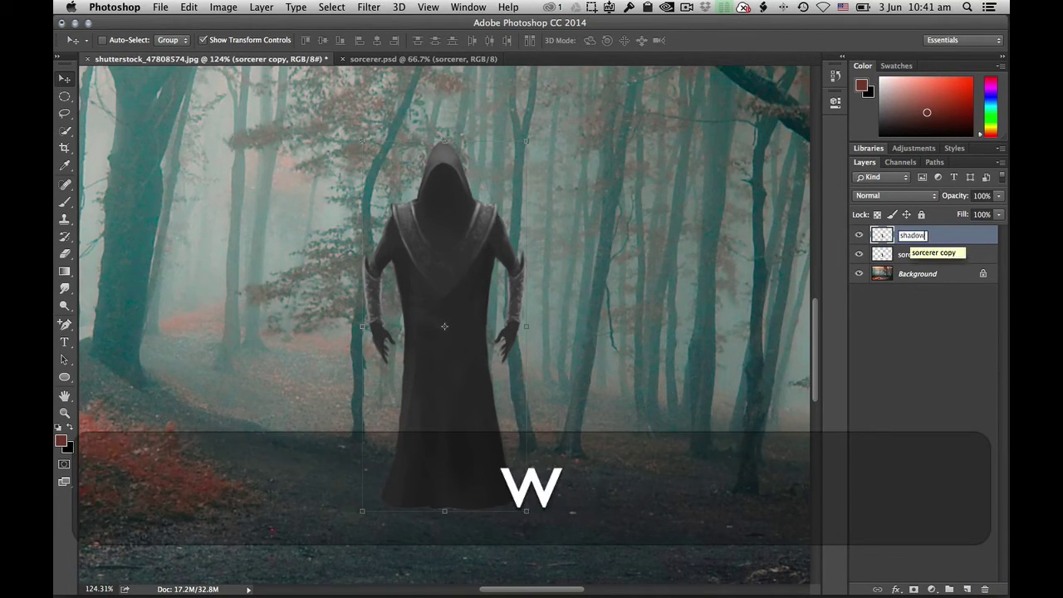
key("Return")
left_click_drag(883, 237, 882, 254)
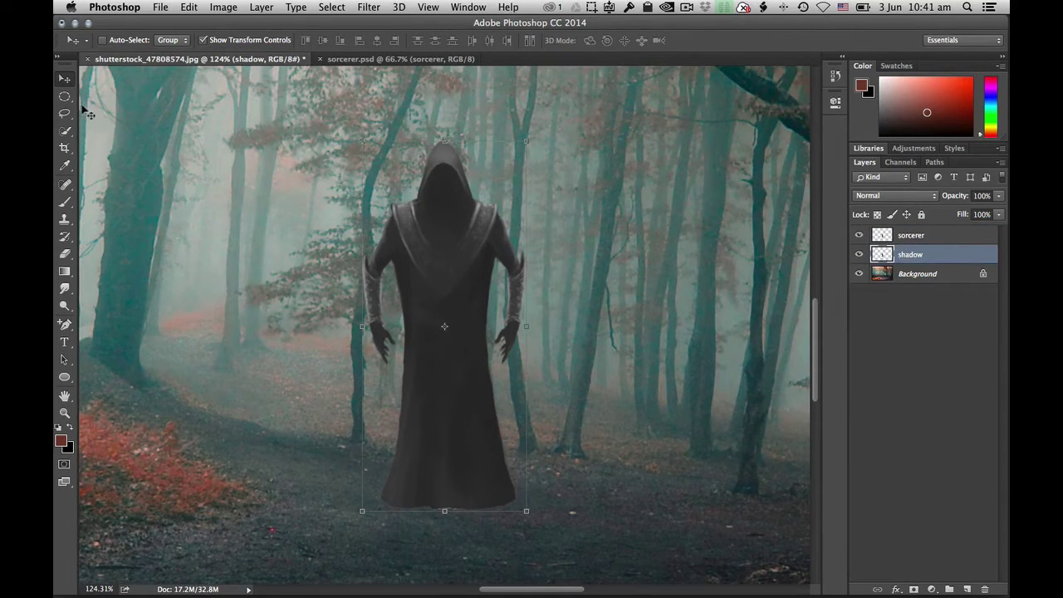
Flip the shadow layer downward and squash it flat at the sorcerer's feet
left_click(65, 80)
left_click(446, 142)
left_click_drag(445, 142, 469, 528)
key("alt")
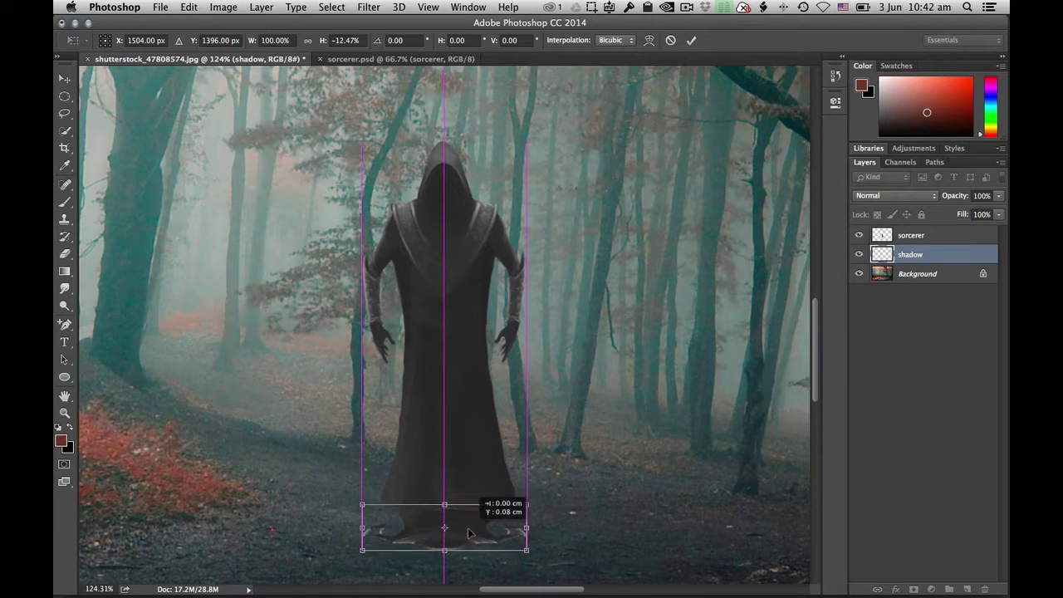
left_click_drag(468, 529, 445, 536)
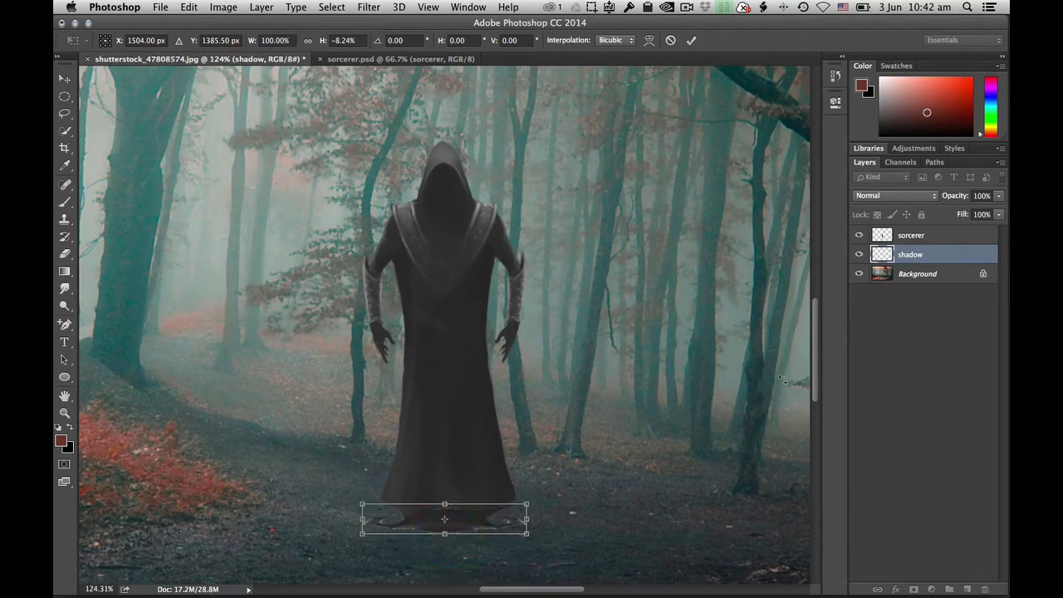
left_click(693, 41)
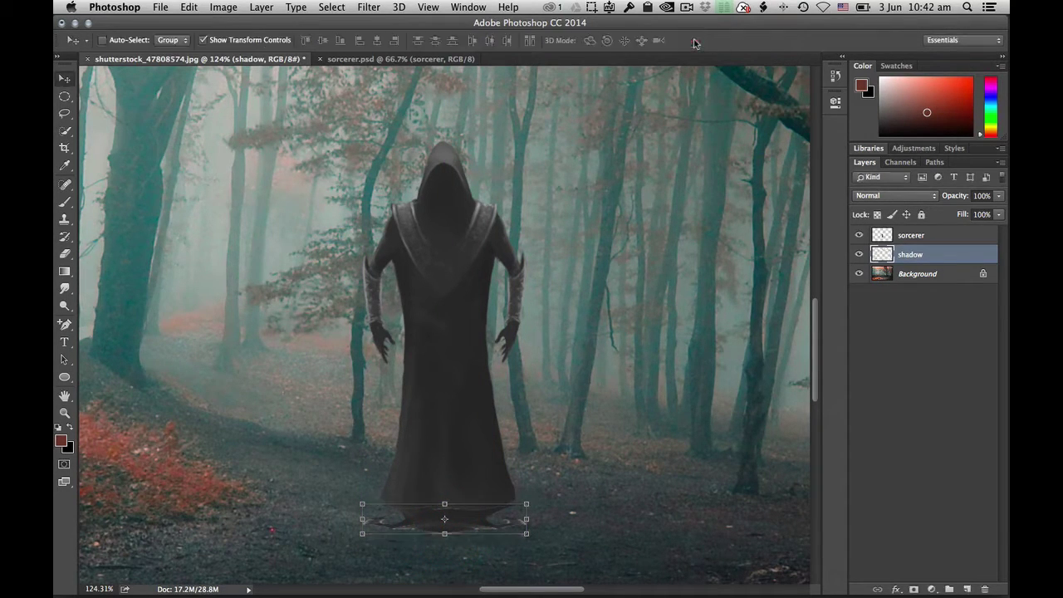
Set the shadow layer to Multiply and soften it with a 5.4-pixel Gaussian Blur
left_click(934, 197)
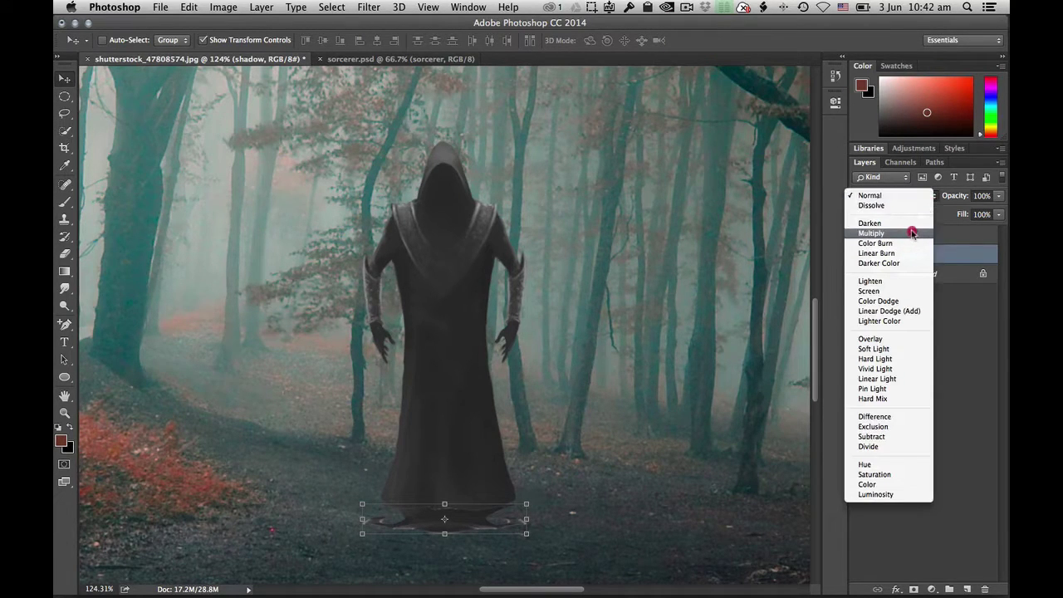
left_click(910, 233)
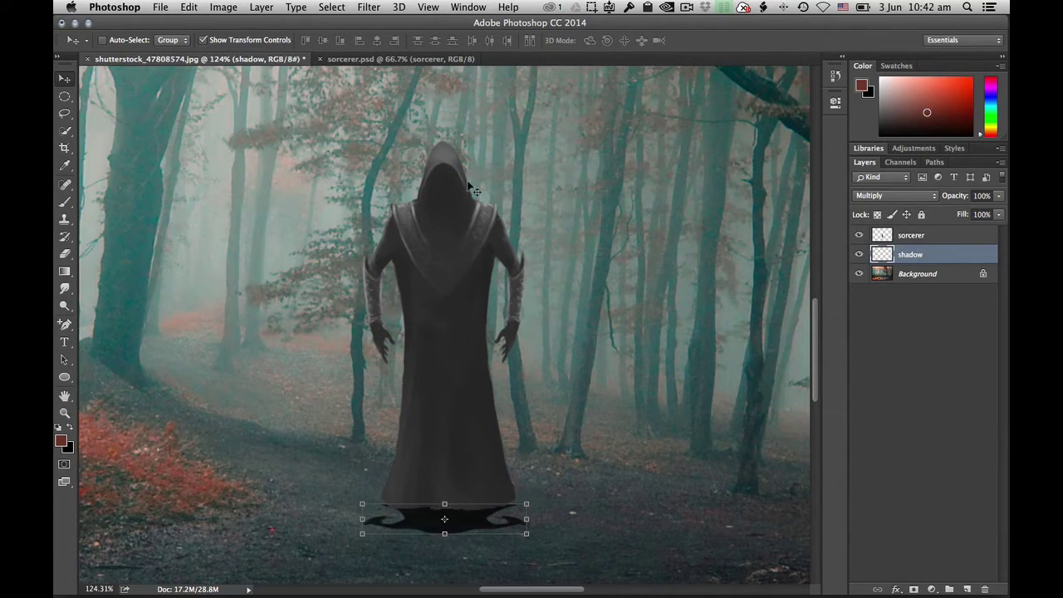
left_click(368, 7)
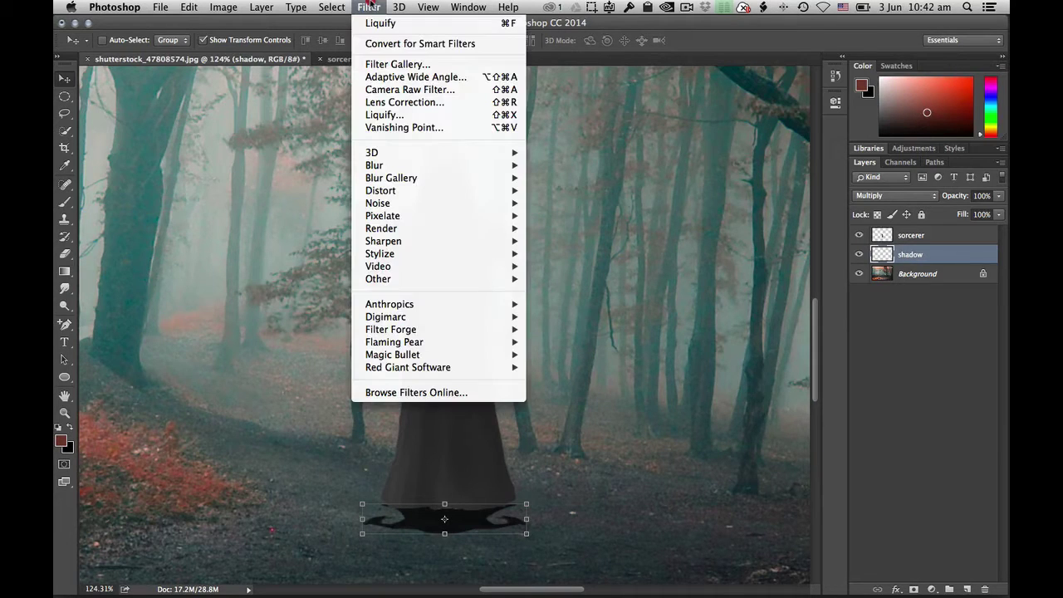
mouse_move(417, 166)
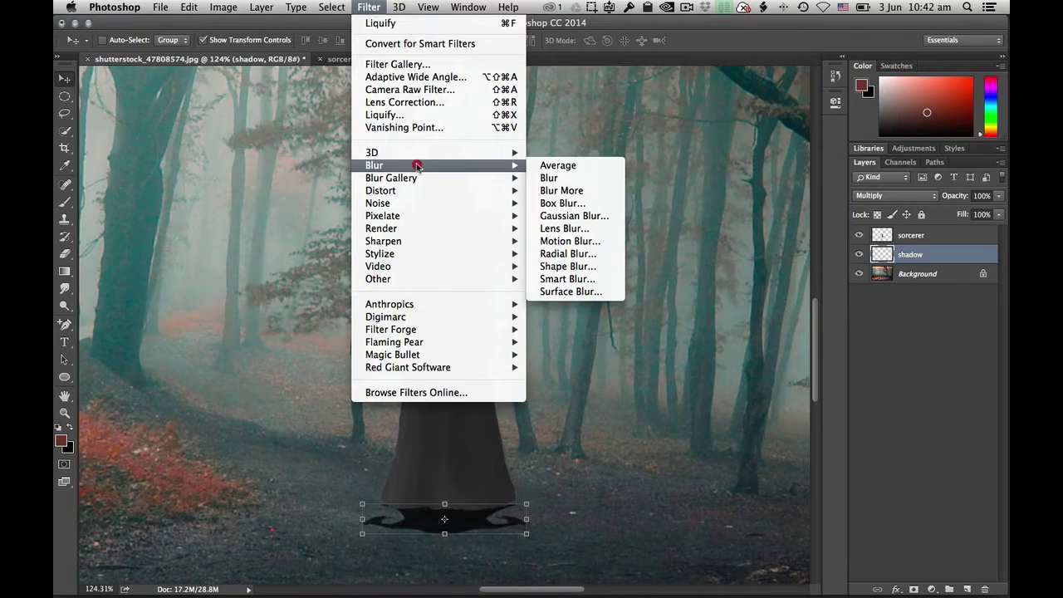
left_click(607, 217)
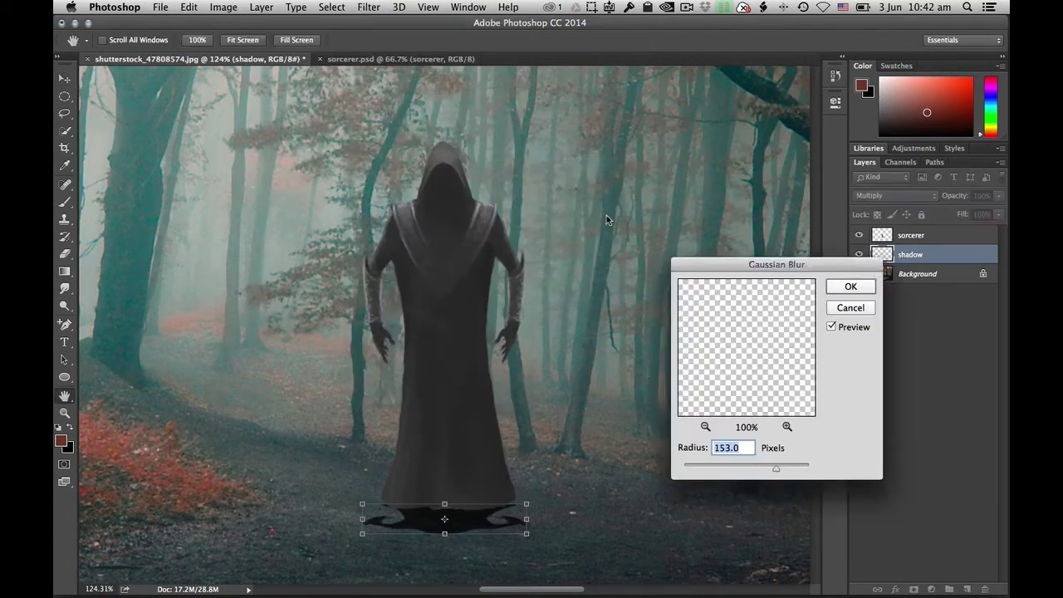
left_click_drag(776, 467, 720, 471)
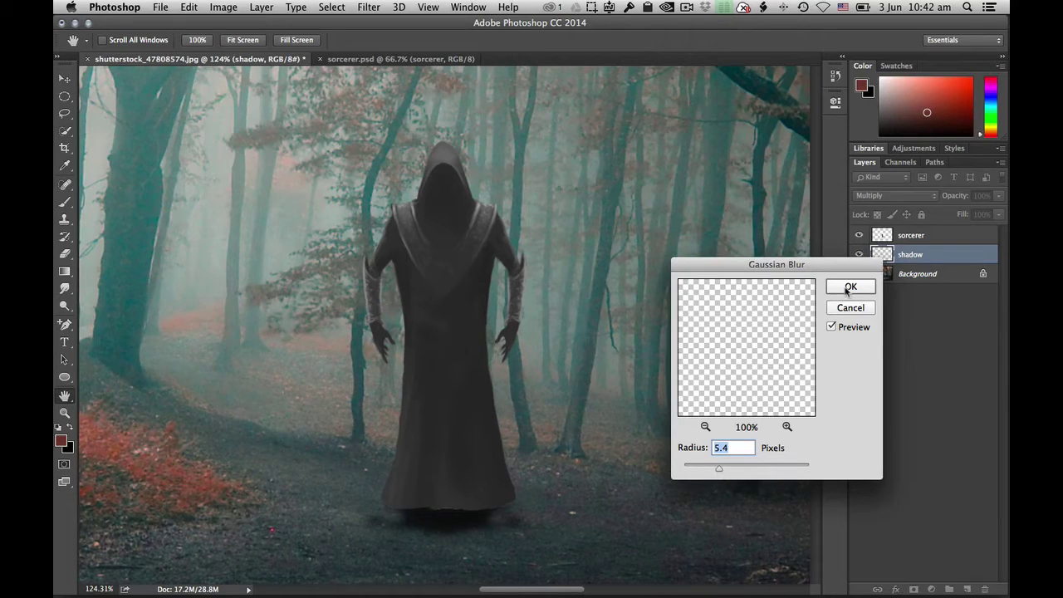
left_click(849, 287)
key("v")
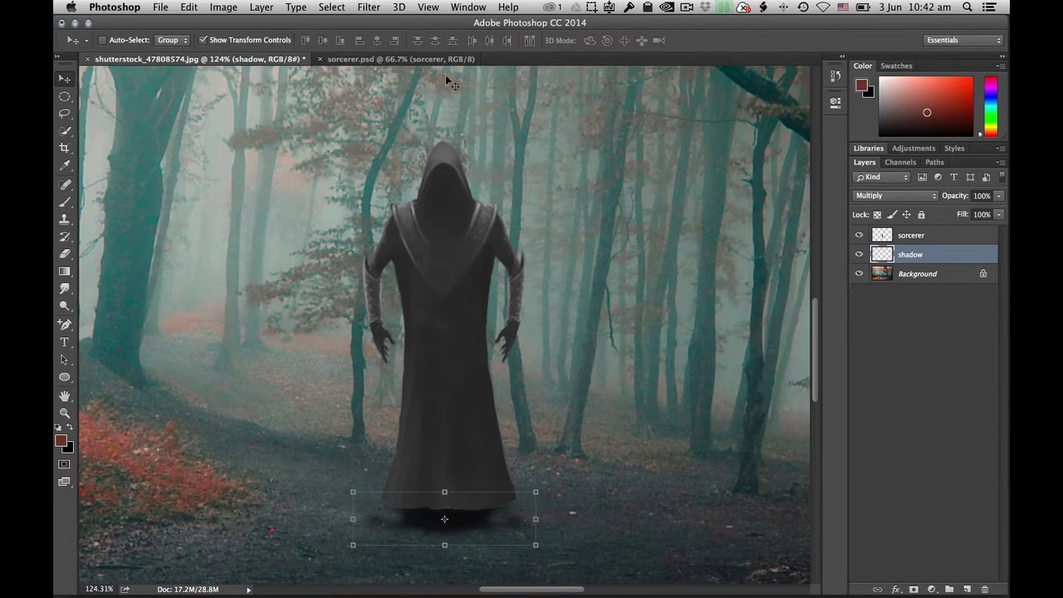
Apply a Motion Blur to the shadow at 0° angle with distance 68 pixels
left_click(369, 7)
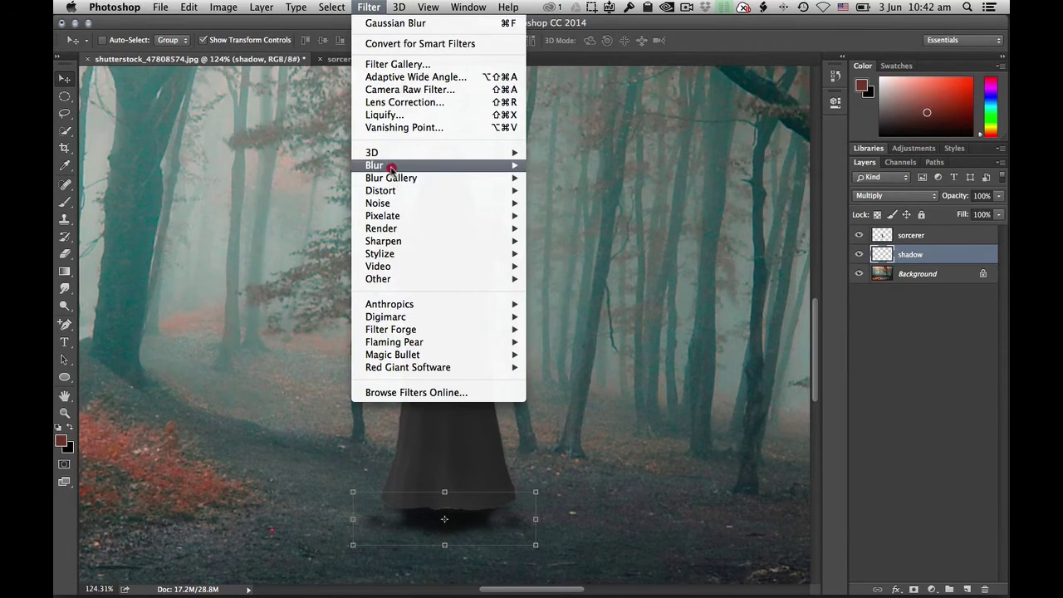
mouse_move(465, 165)
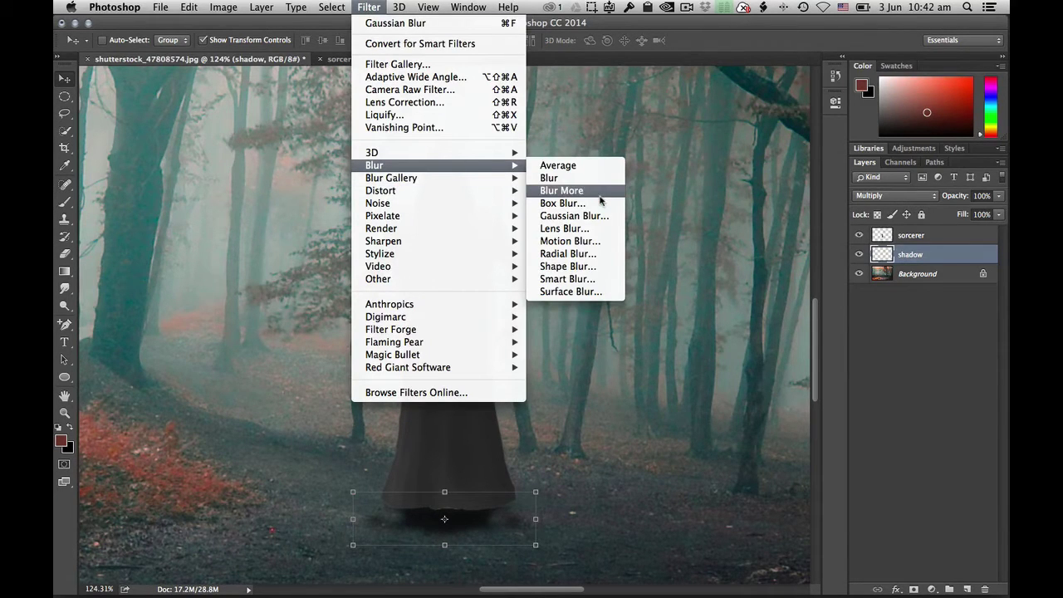
left_click(597, 241)
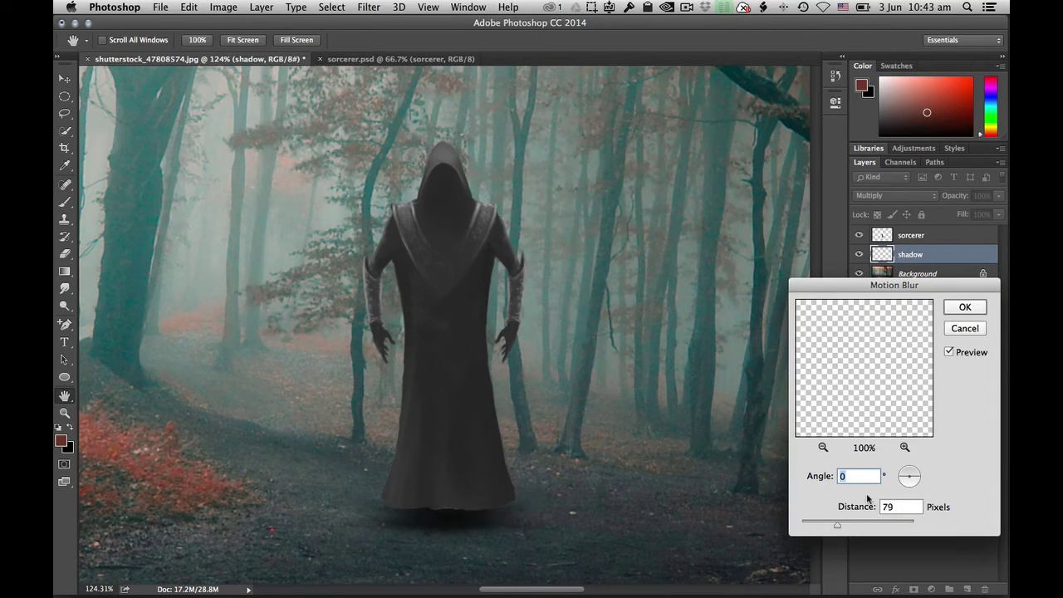
mouse_move(839, 527)
left_mouse_down()
mouse_move(829, 525)
mouse_move(841, 527)
left_mouse_up()
left_click(954, 309)
key("v")
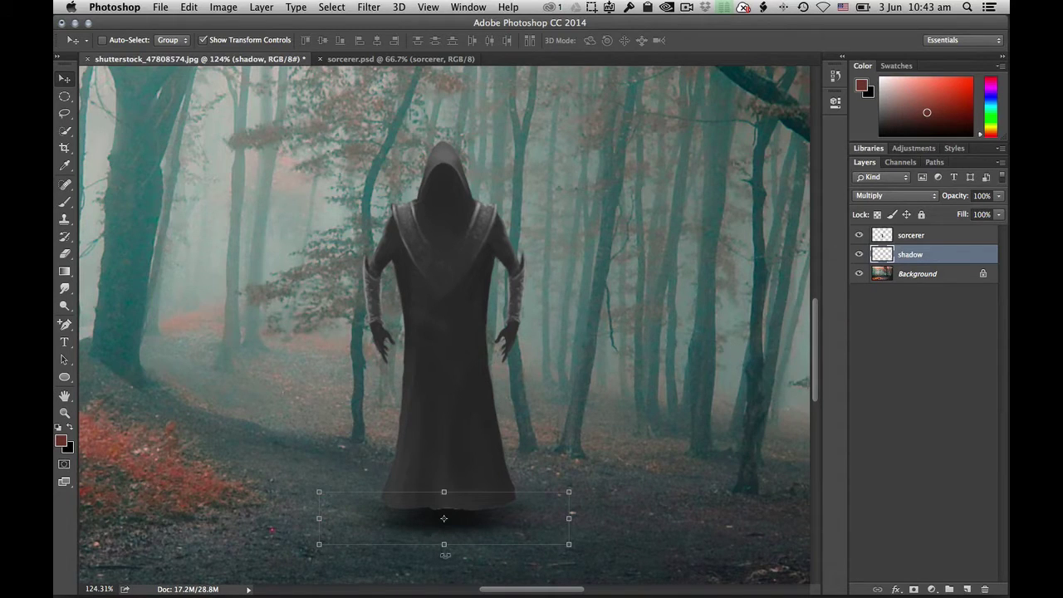
Resize the shadow's height and nudge it so it sits flat under the robe's hem
left_click_drag(444, 544, 446, 523)
key("Return")
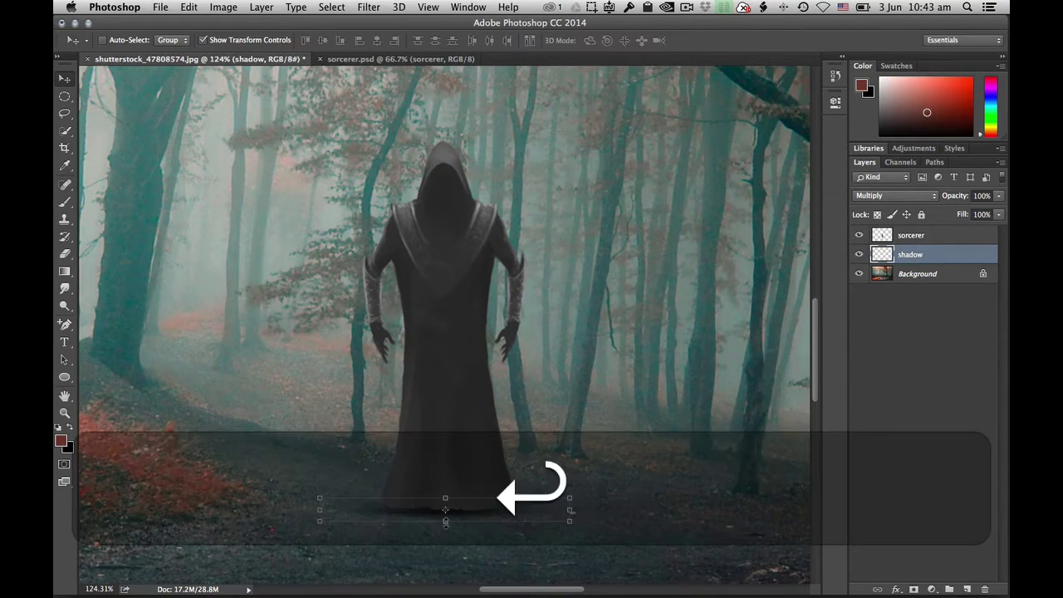
key("Up")
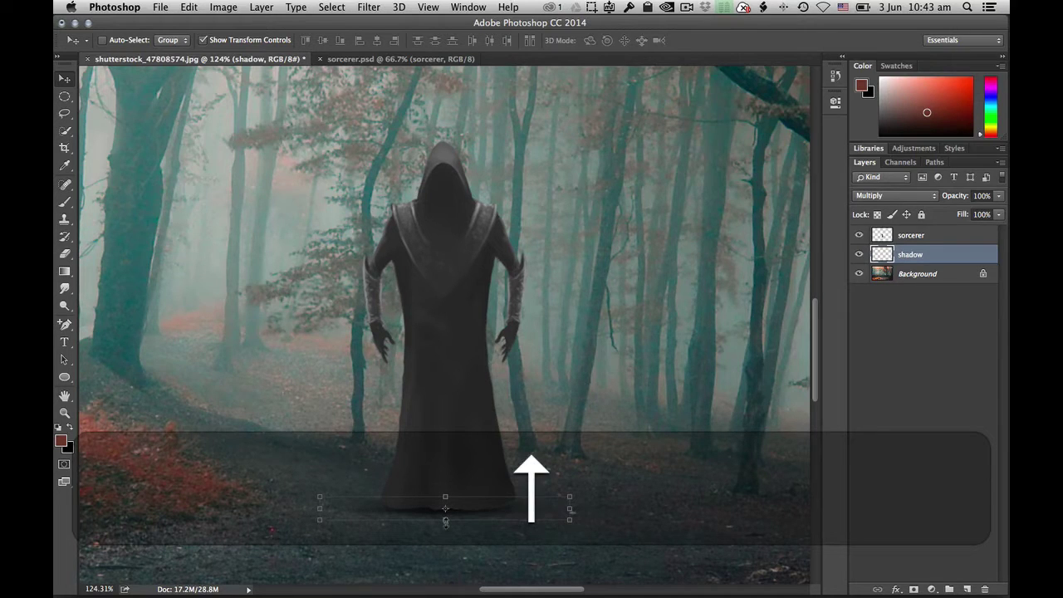
key("Down")
left_click_drag(445, 497, 446, 489)
key("Return")
key("Down")
key("Up")
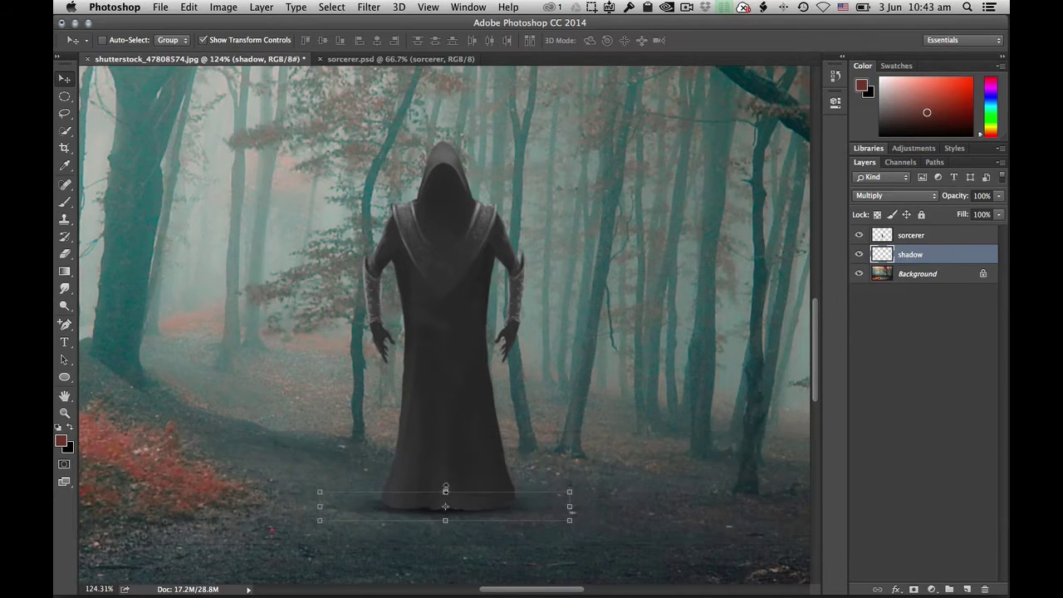
key("Up")
Toggle the shadow layer's selection on and off to judge the shadow's placement
left_click(924, 381)
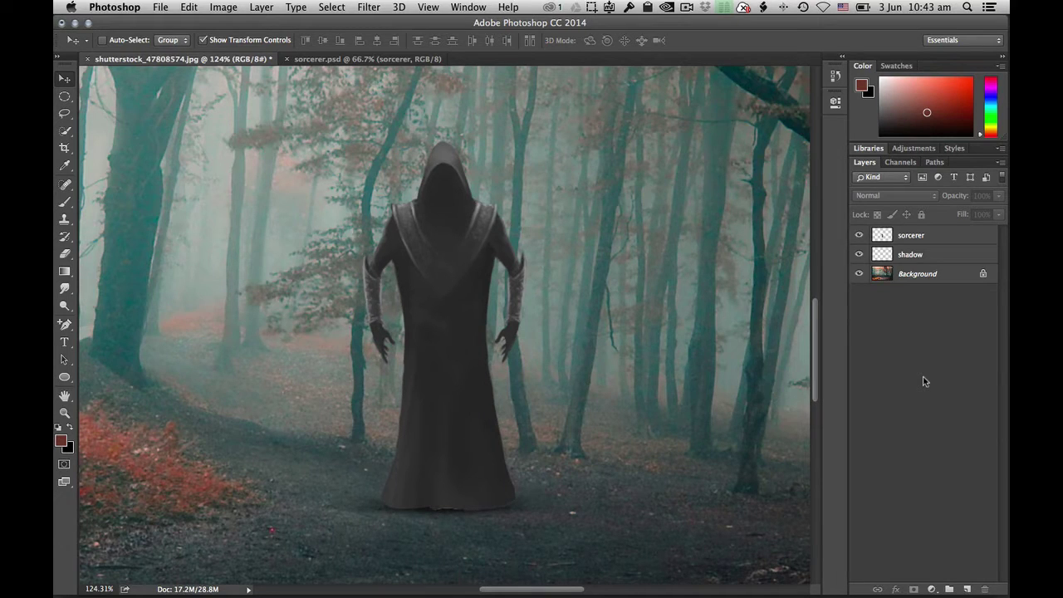
left_click(922, 255)
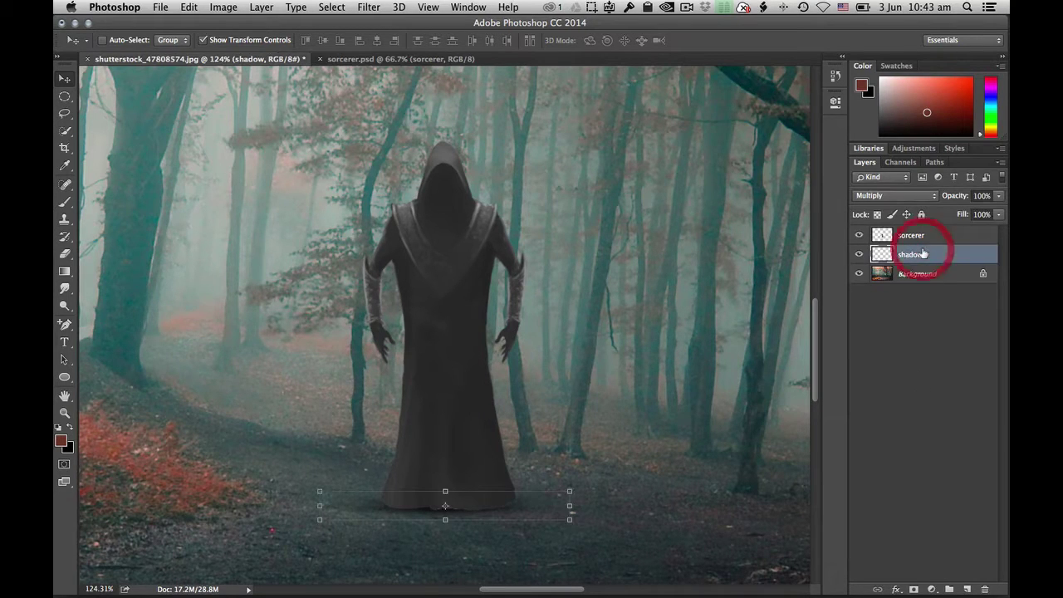
left_click(919, 390)
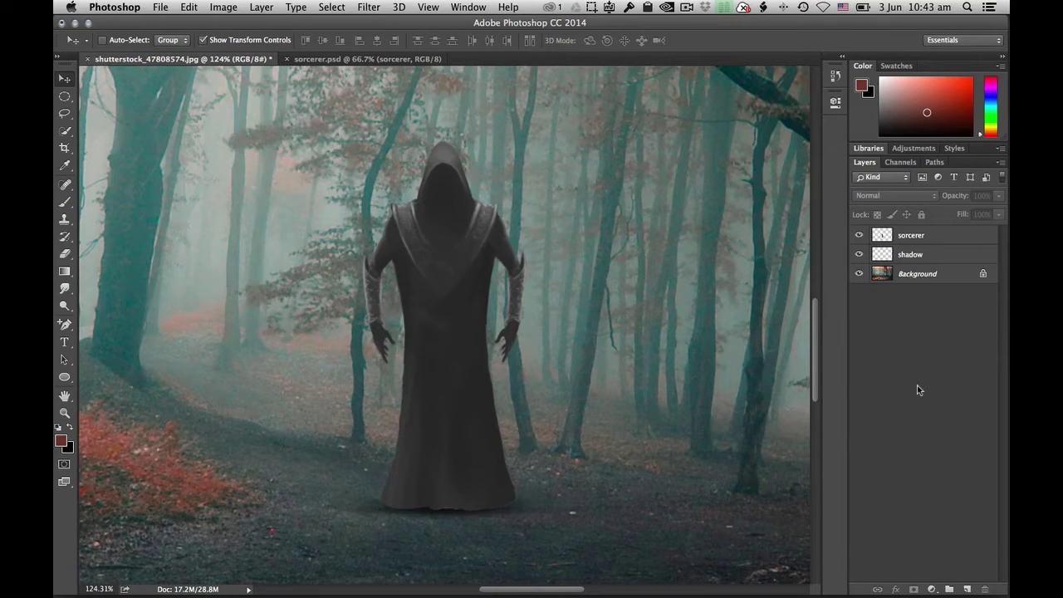
left_click(918, 258)
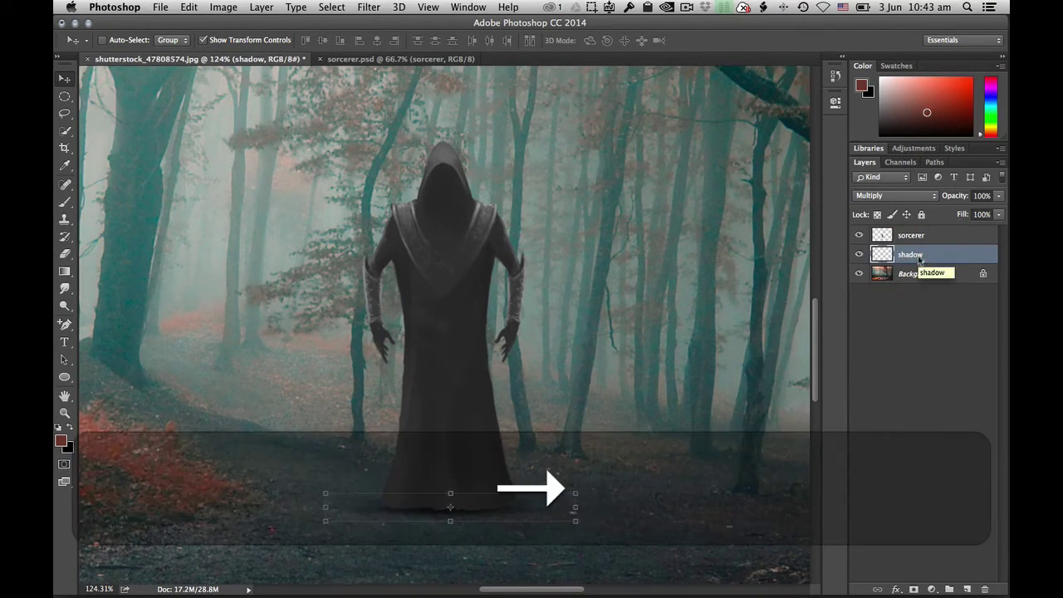
left_click(916, 323)
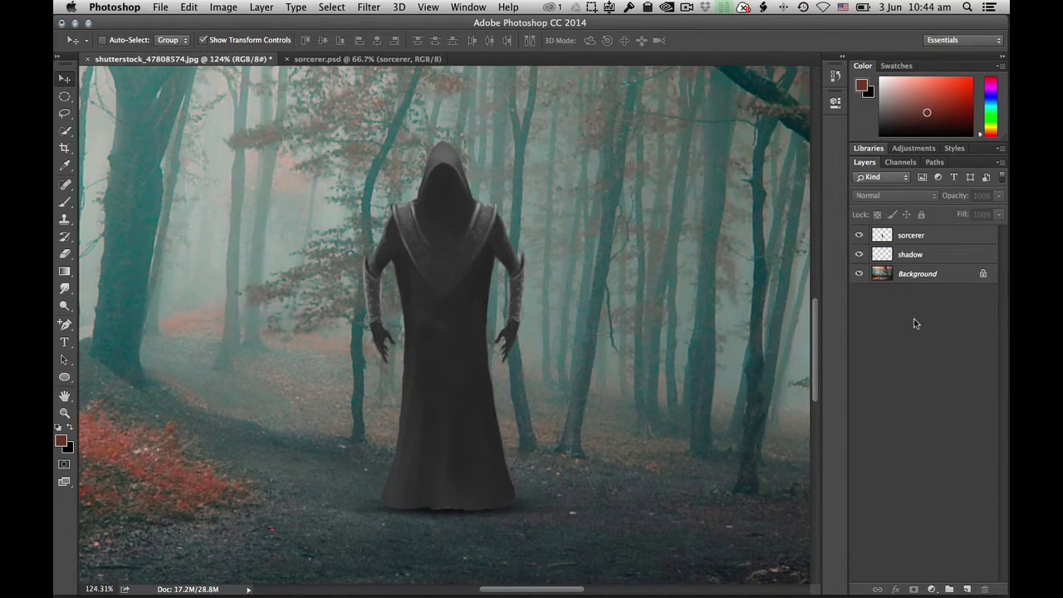
left_click(911, 254)
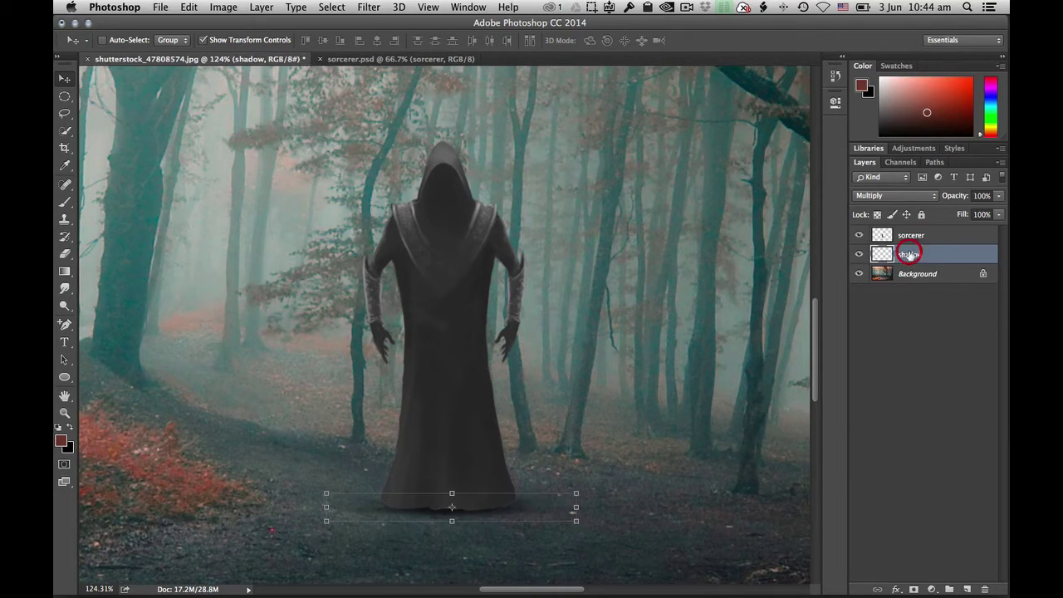
left_click(886, 329)
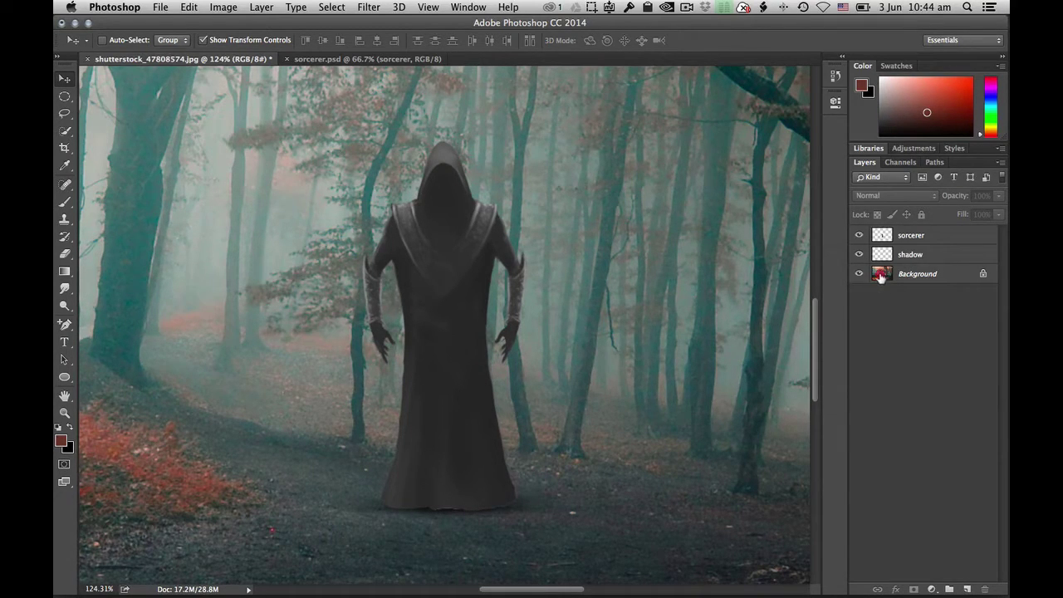
Duplicate the Background layer, rename the copy 'colour', and move it above the sorcerer
left_click_drag(880, 277, 966, 590)
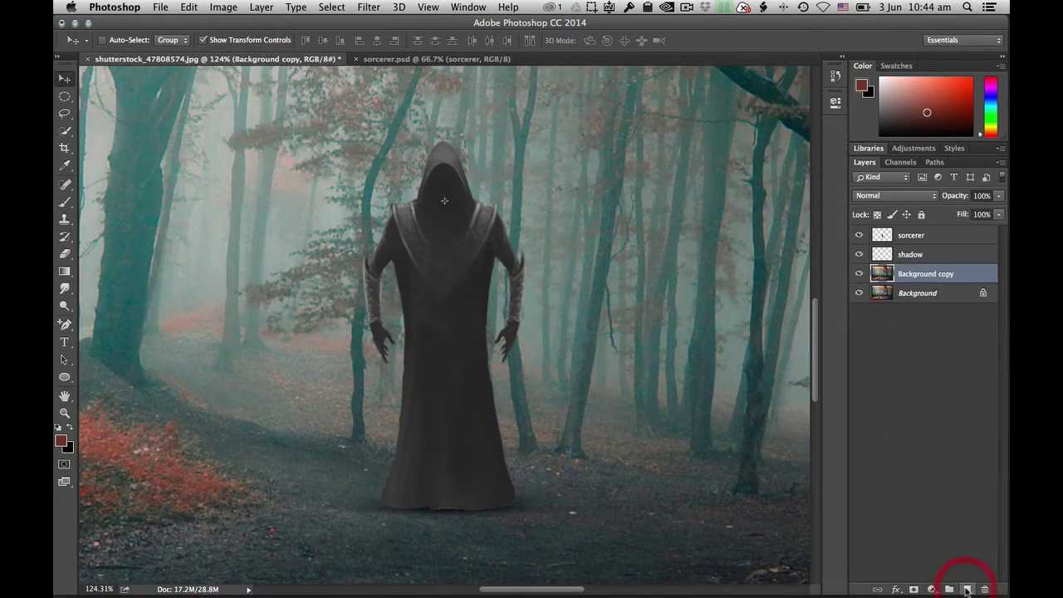
double_click(928, 276)
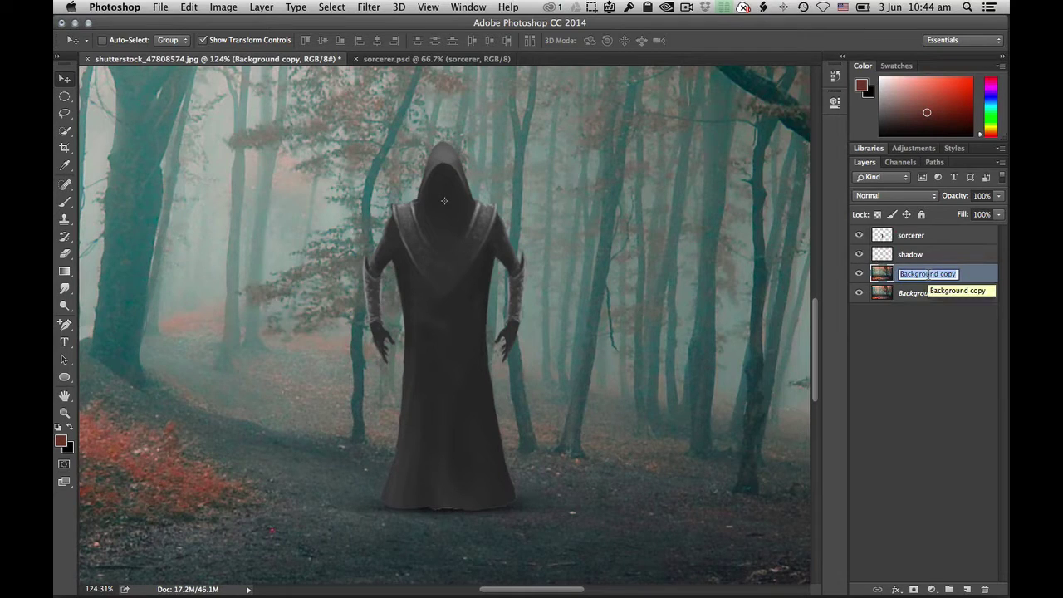
type("colour")
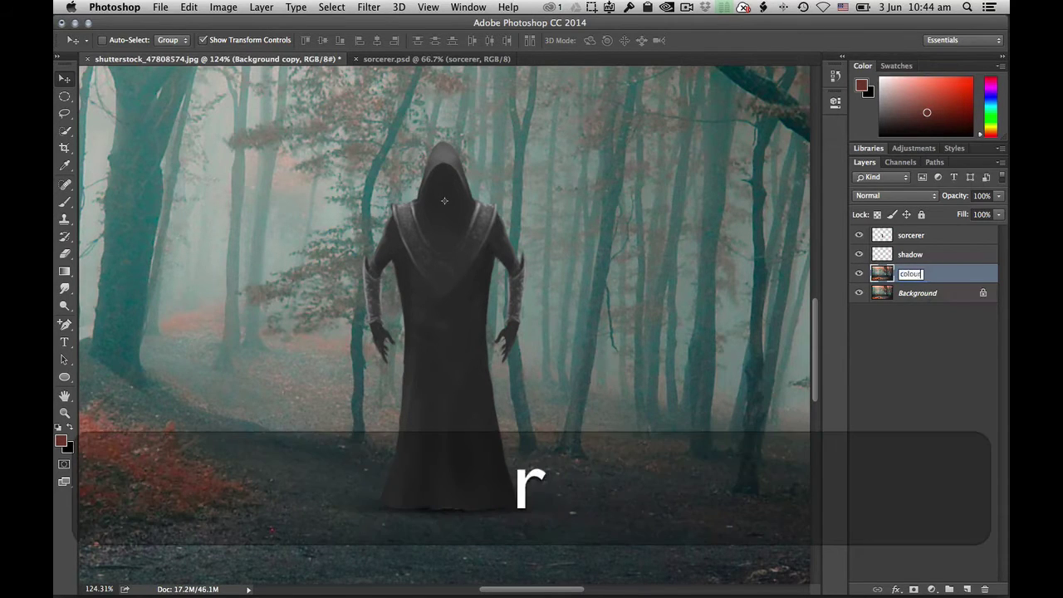
key("Return")
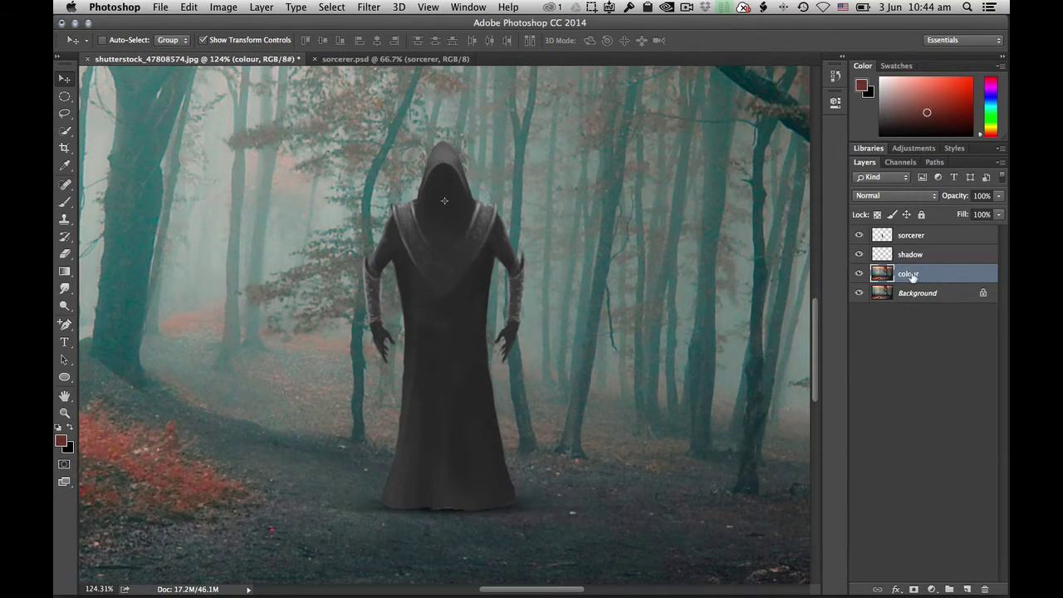
left_click_drag(913, 275, 912, 225)
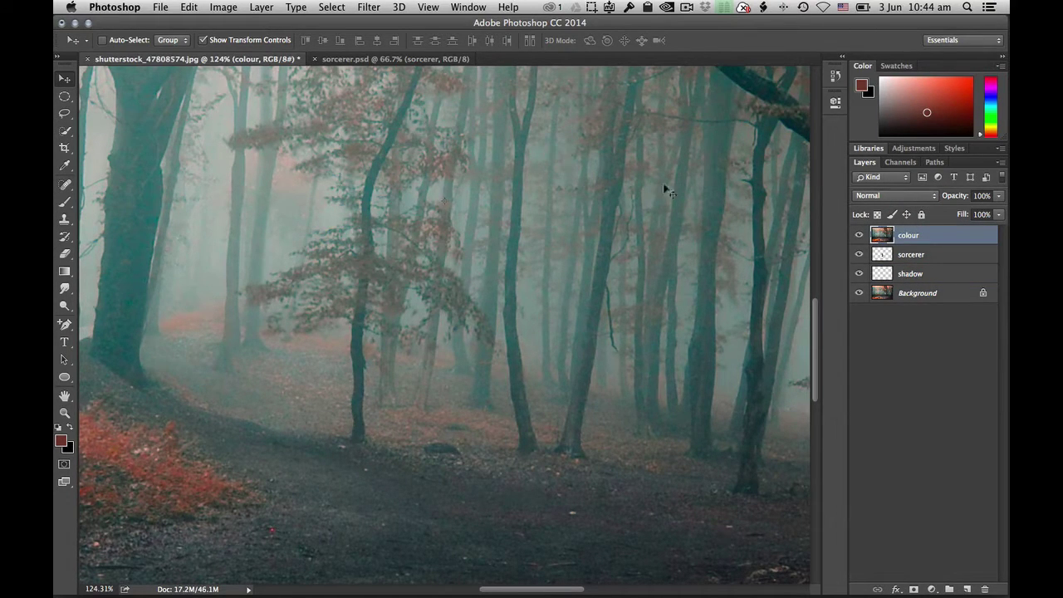
Apply a roughly 156-pixel Gaussian Blur to the colour layer, then zoom out to view the whole image
left_click(365, 6)
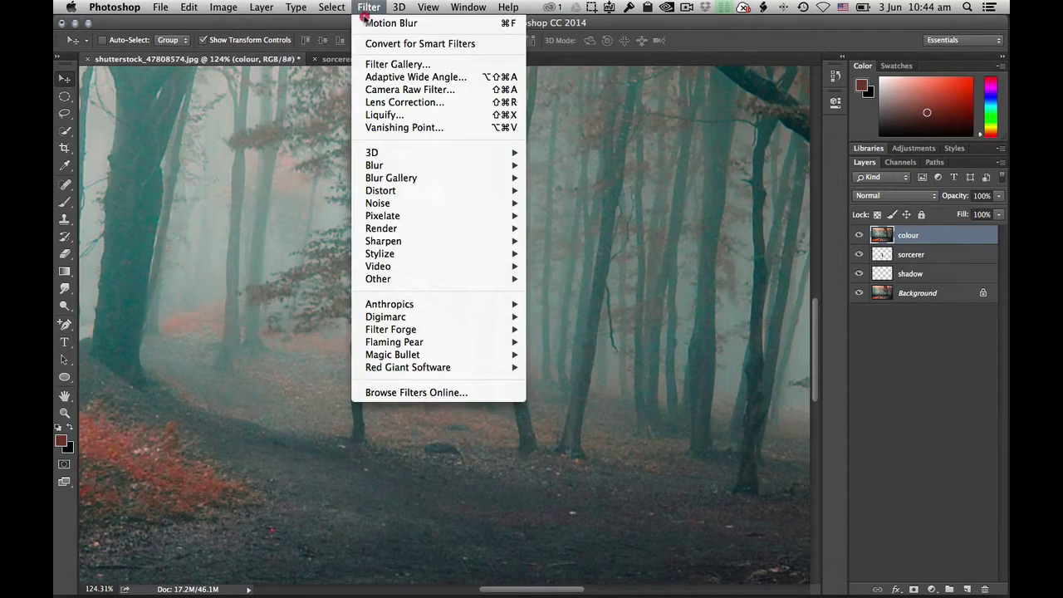
mouse_move(418, 166)
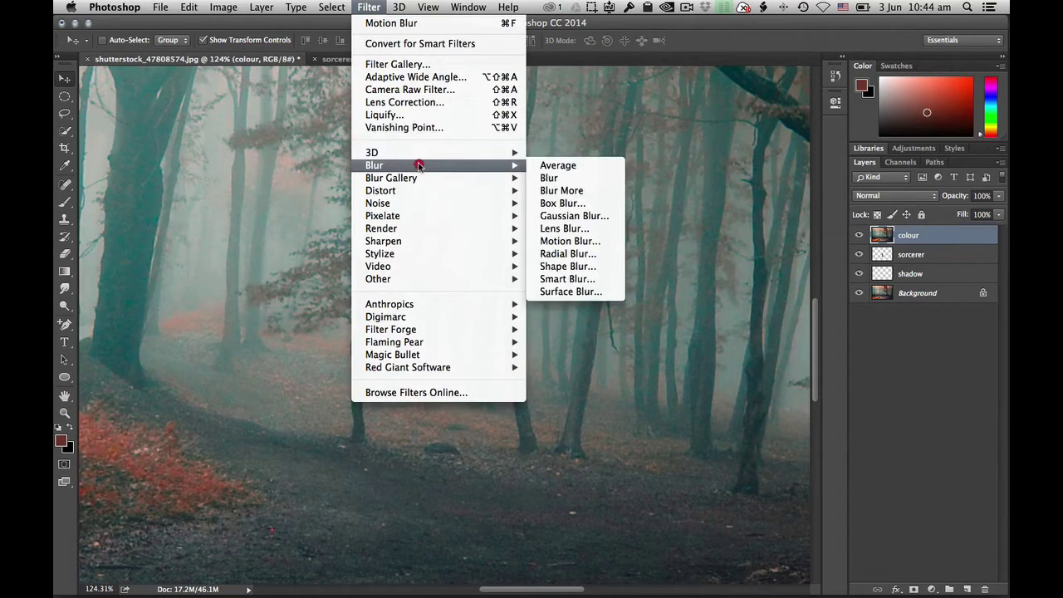
left_click(557, 215)
left_click_drag(719, 468, 777, 469)
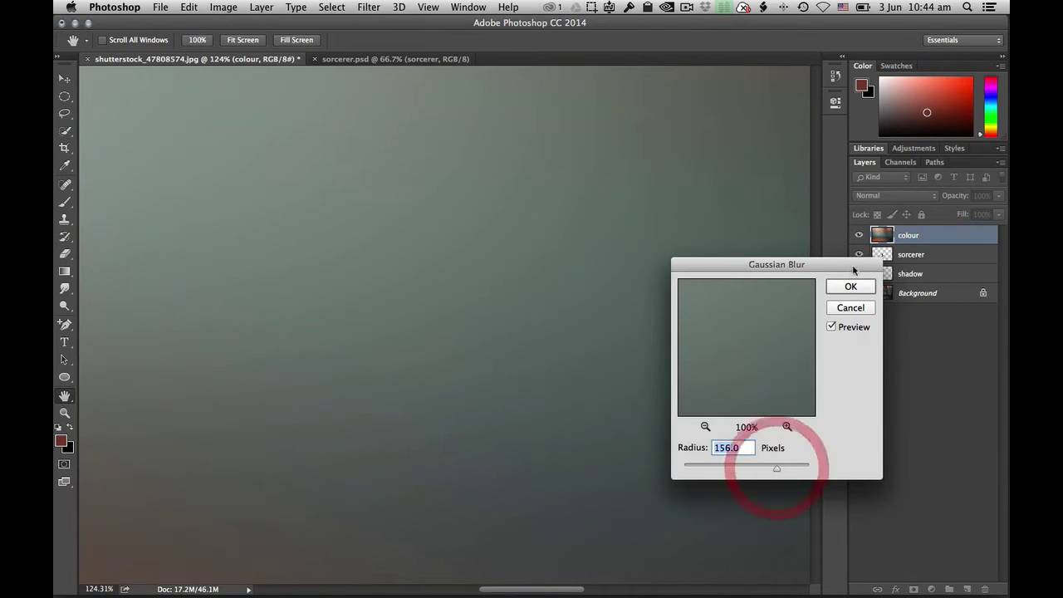
left_click(852, 286)
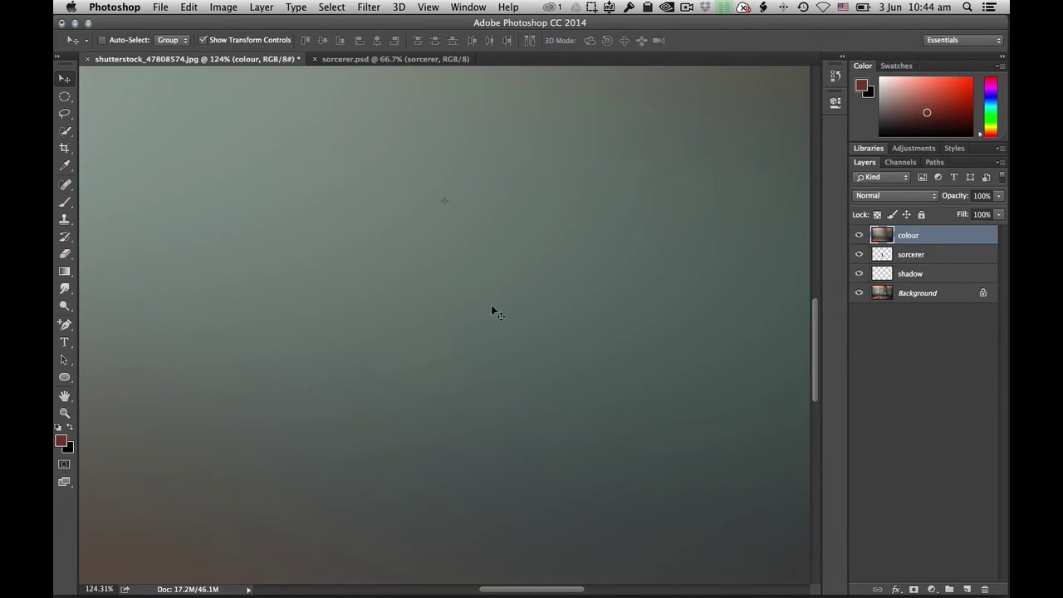
scroll(485, 316, "down", 5)
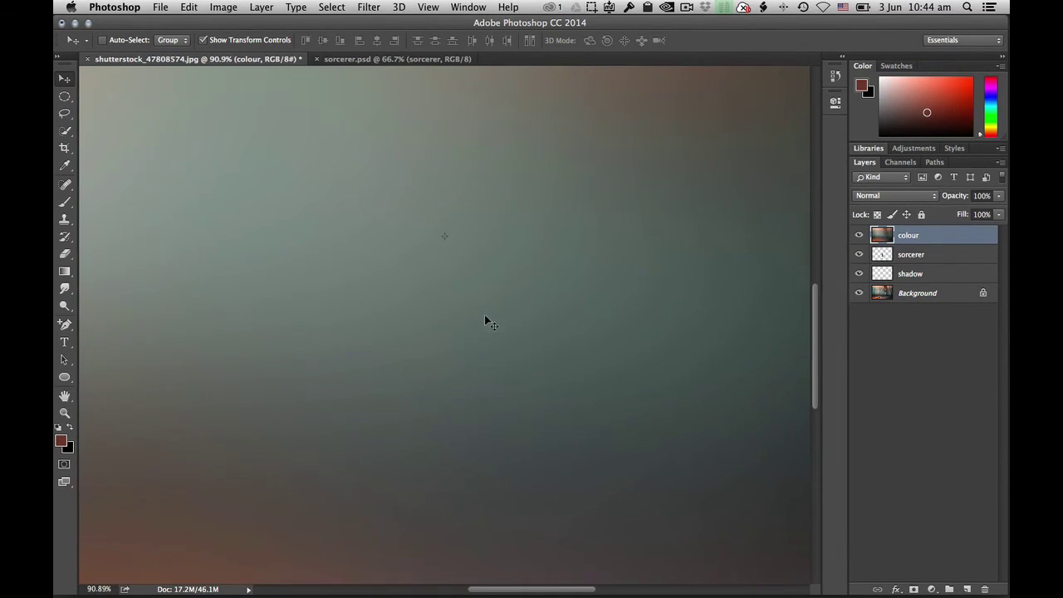
scroll(485, 317, "down", 5)
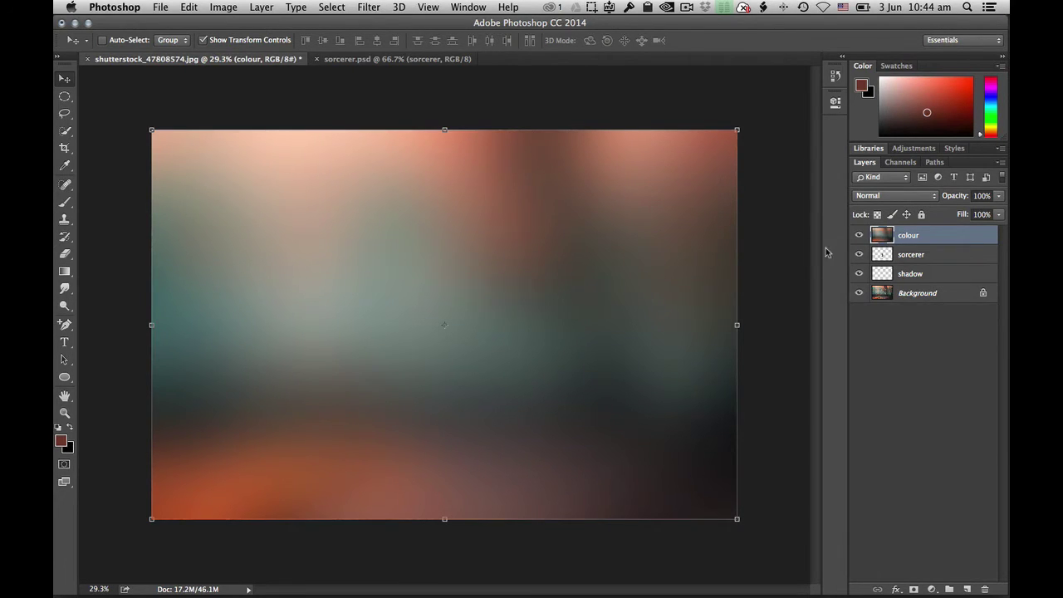
Set the colour layer to Overlay blend mode and clip it to the sorcerer layer
left_click(920, 198)
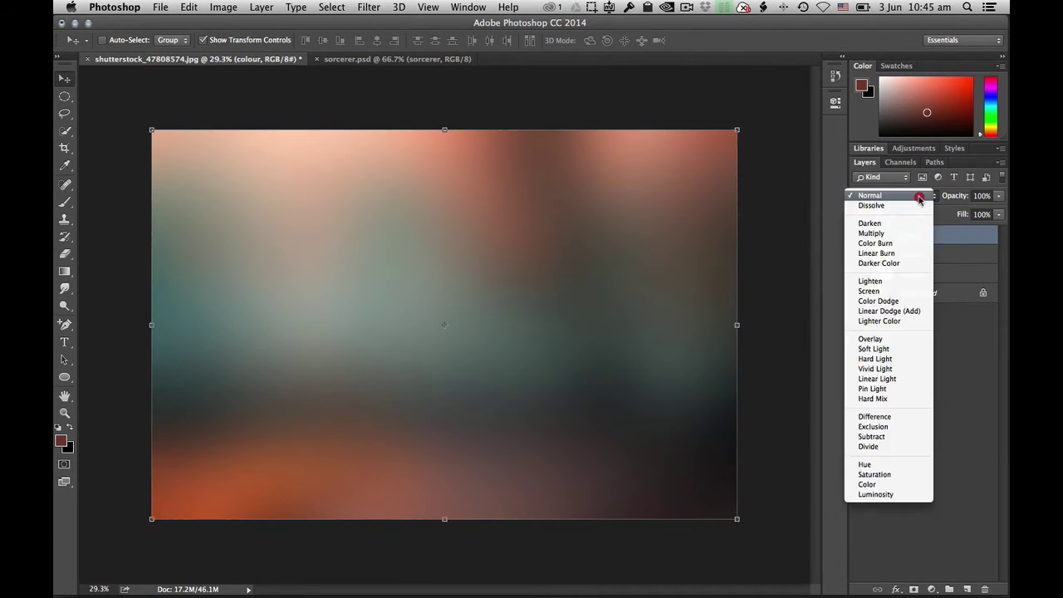
left_click(917, 338)
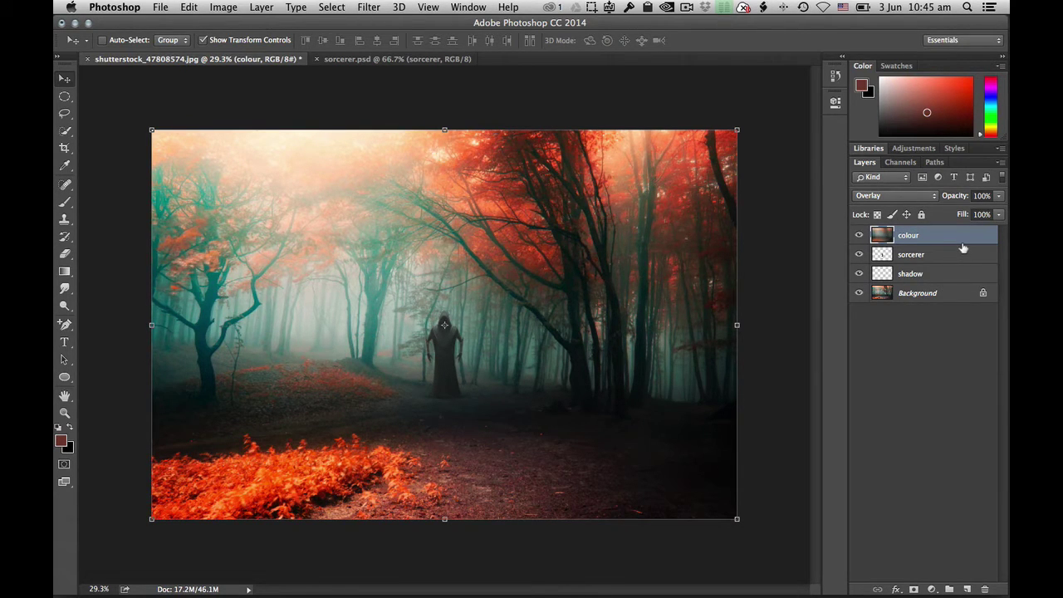
key("alt")
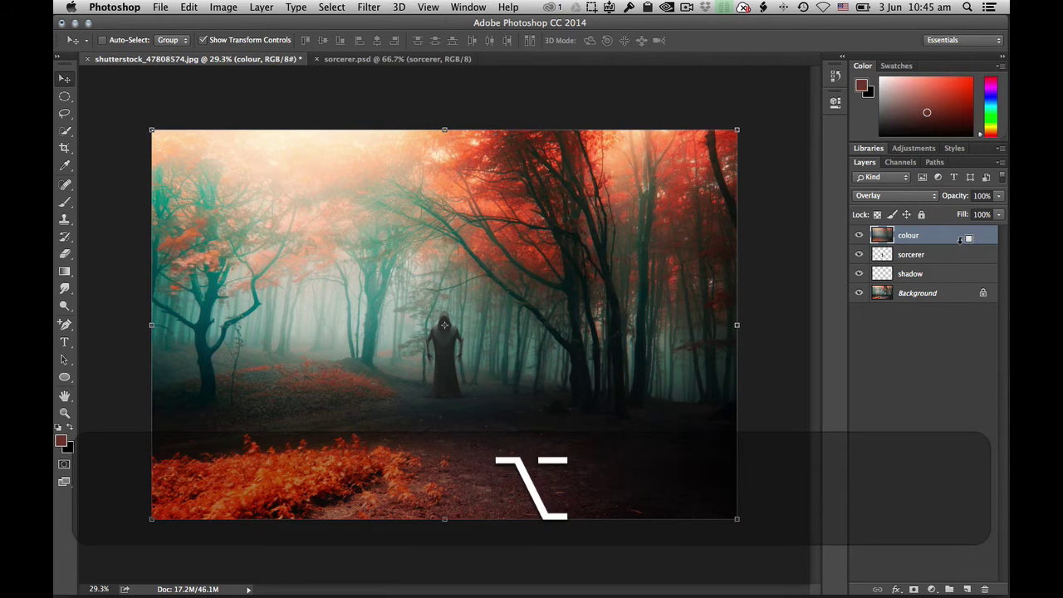
left_click(961, 241, "alt")
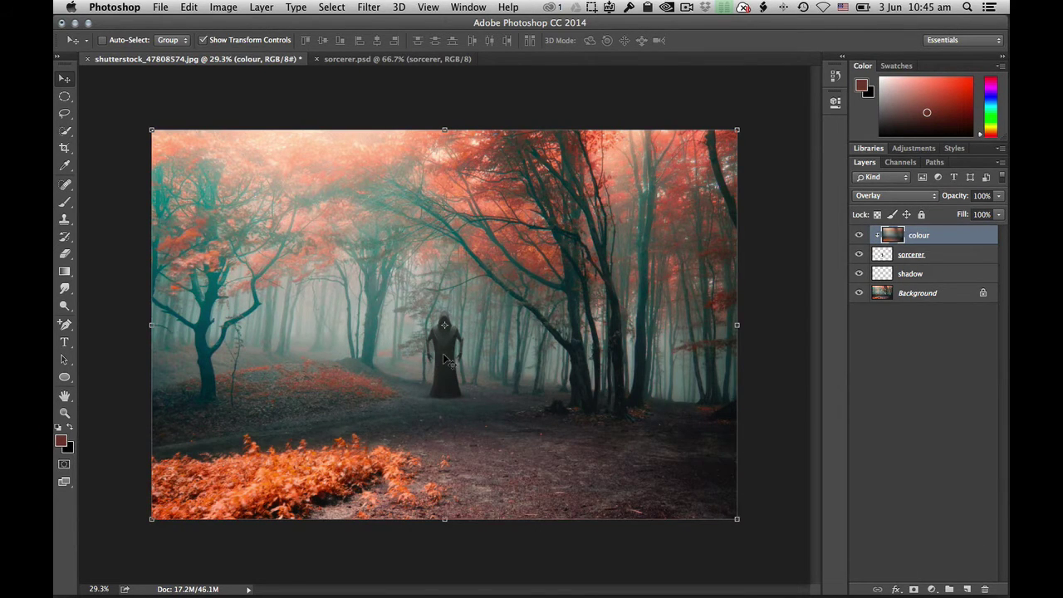
Drag the clipped colour texture downward over the sorcerer with the Move tool
scroll(443, 353, "up", 6)
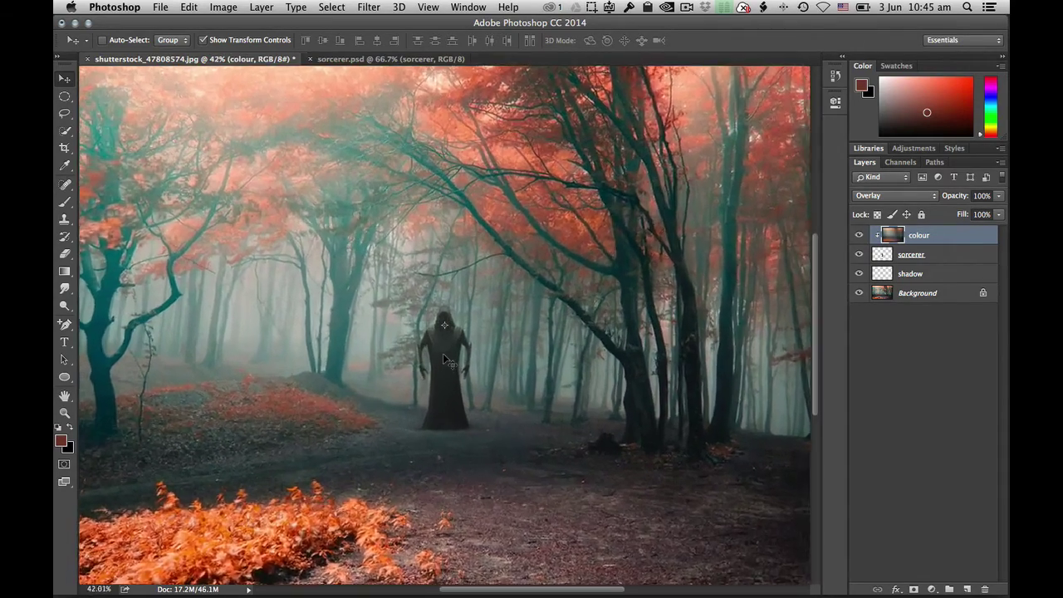
scroll(442, 353, "up", 3)
scroll(442, 353, "down", 3)
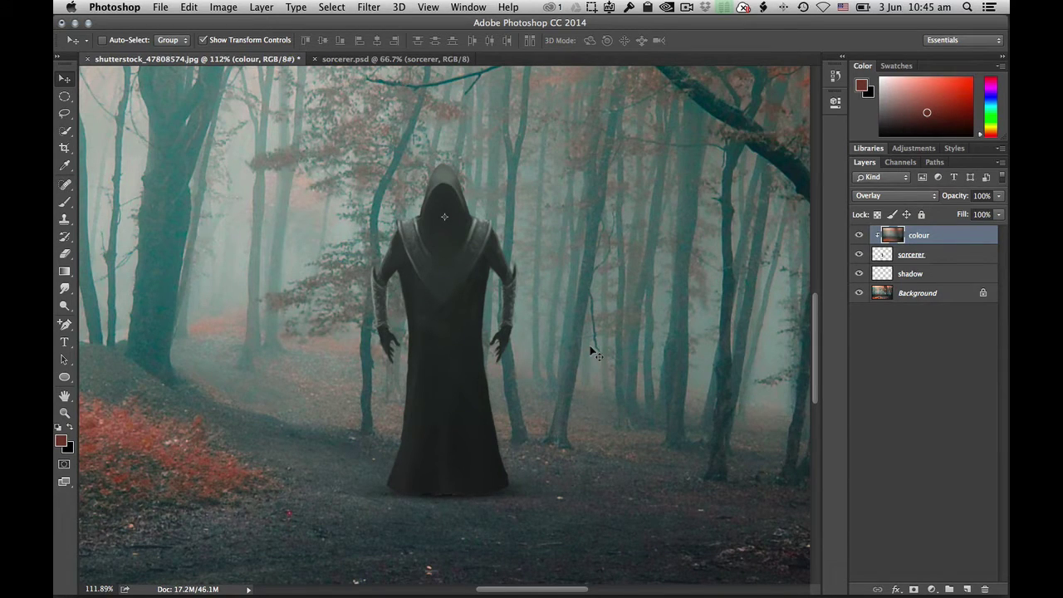
scroll(594, 355, "down", 4)
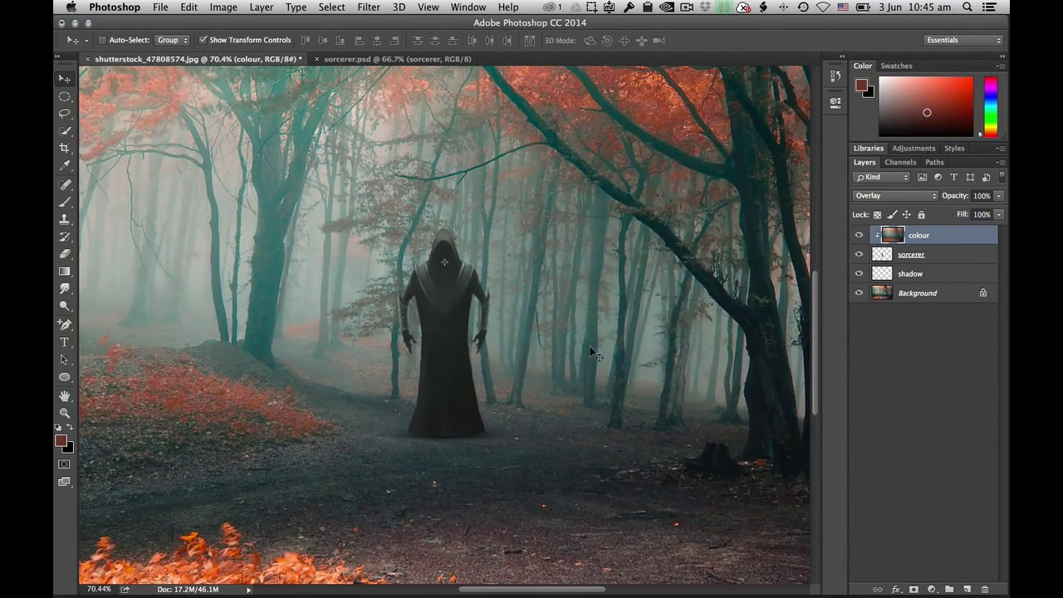
scroll(595, 354, "down", 2)
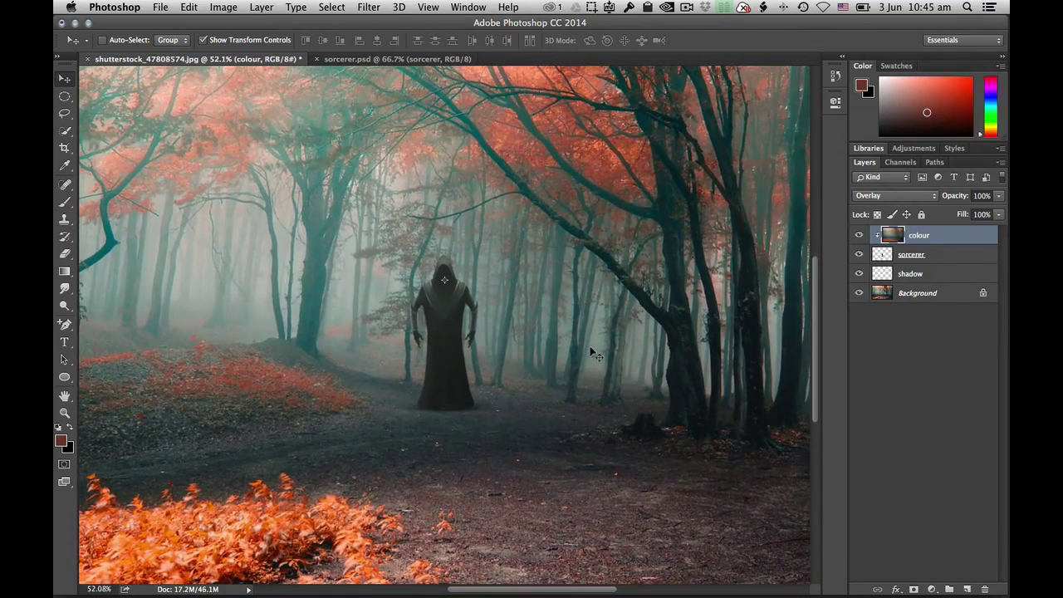
scroll(595, 355, "down", 2)
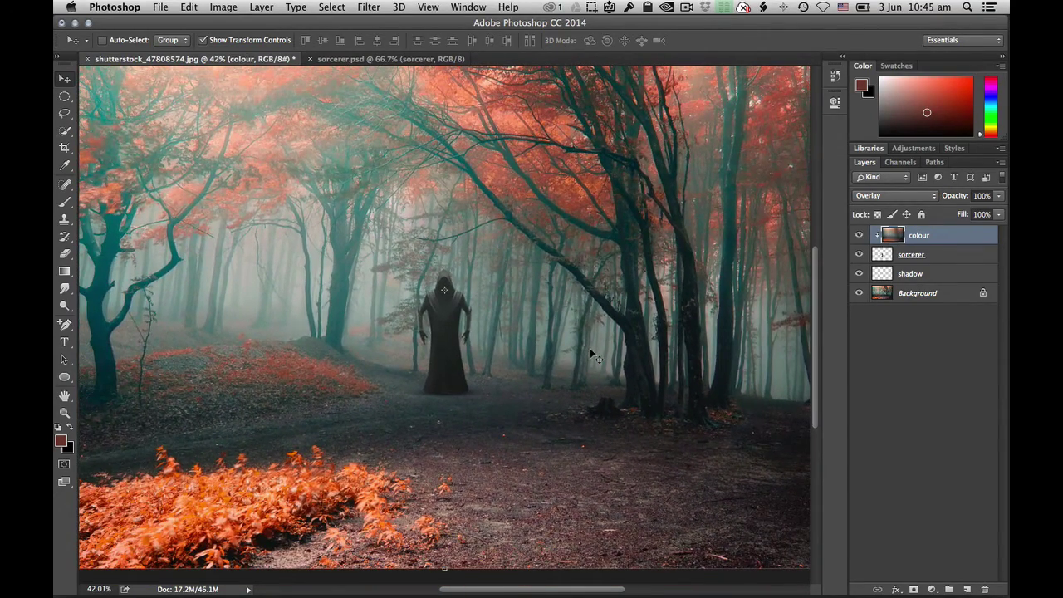
scroll(675, 295, "up", 5)
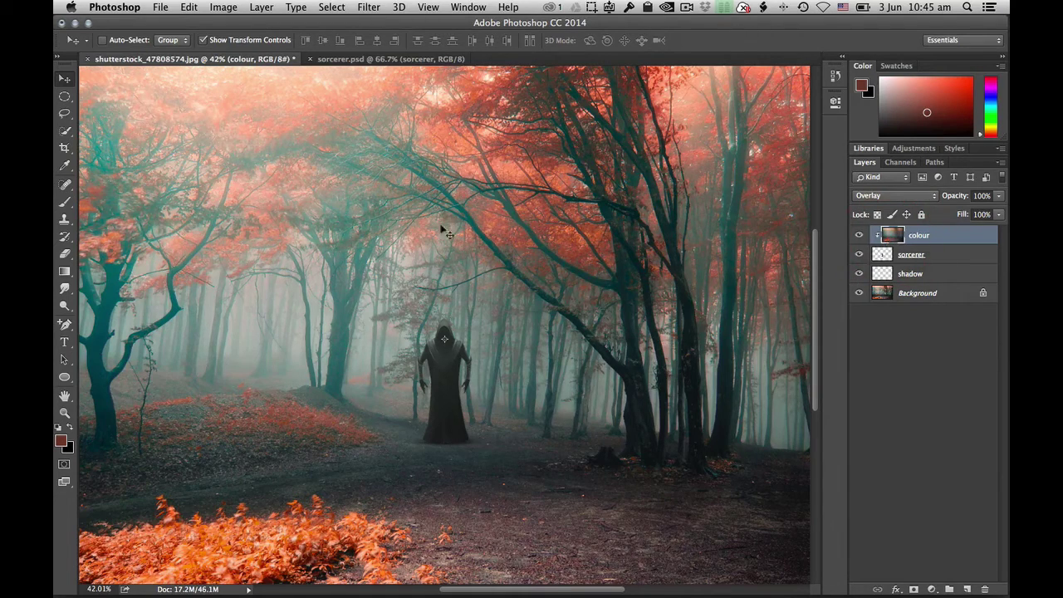
left_click(64, 81)
left_click_drag(494, 195, 474, 283)
scroll(472, 355, "up", 3)
scroll(476, 362, "up", 2)
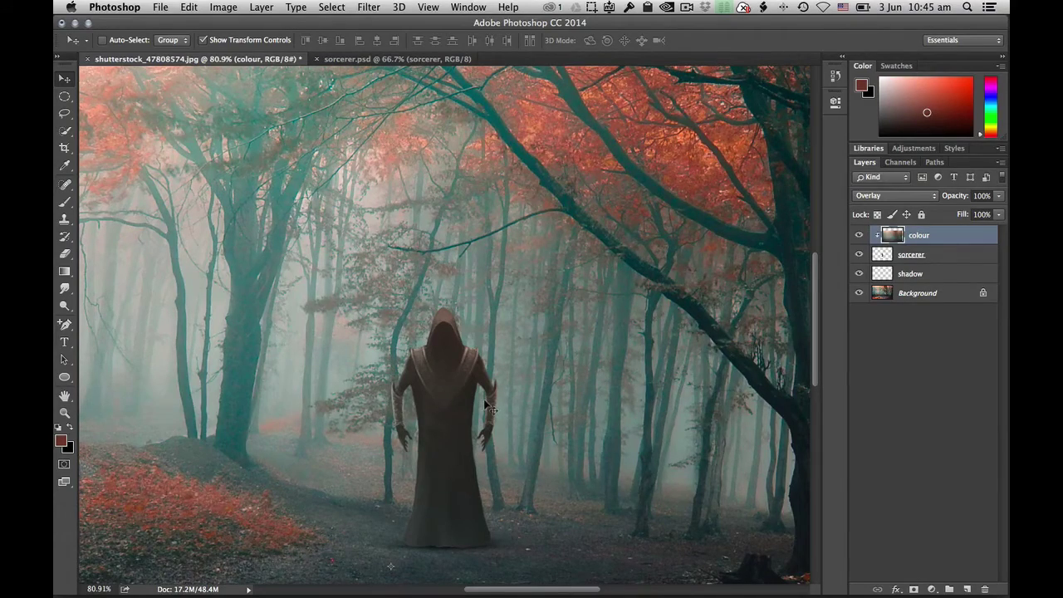
scroll(553, 309, "down", 4)
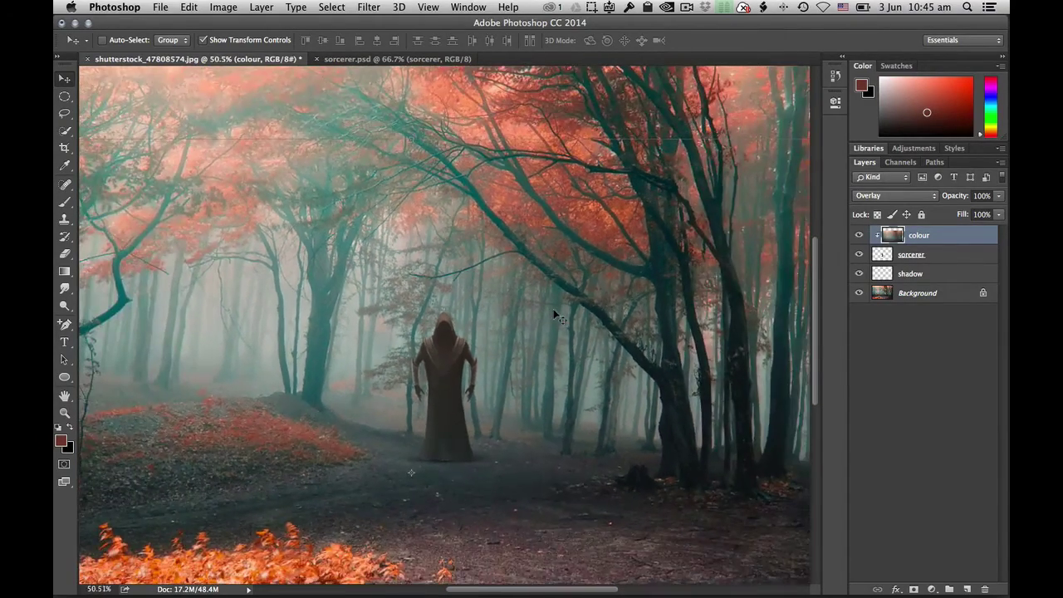
scroll(555, 316, "up", 1)
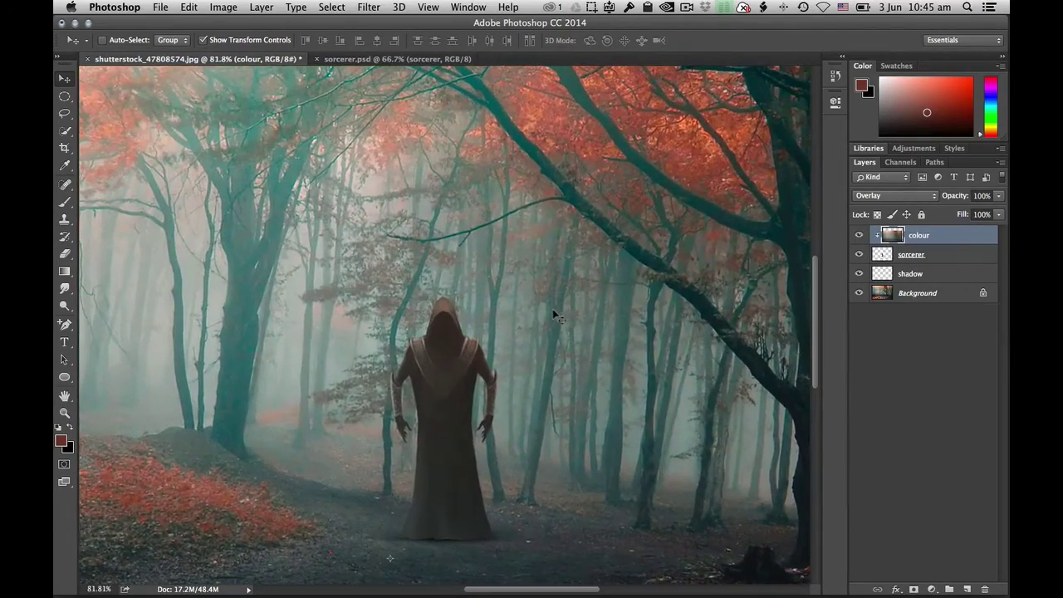
scroll(475, 453, "up", 3)
scroll(452, 339, "up", 3)
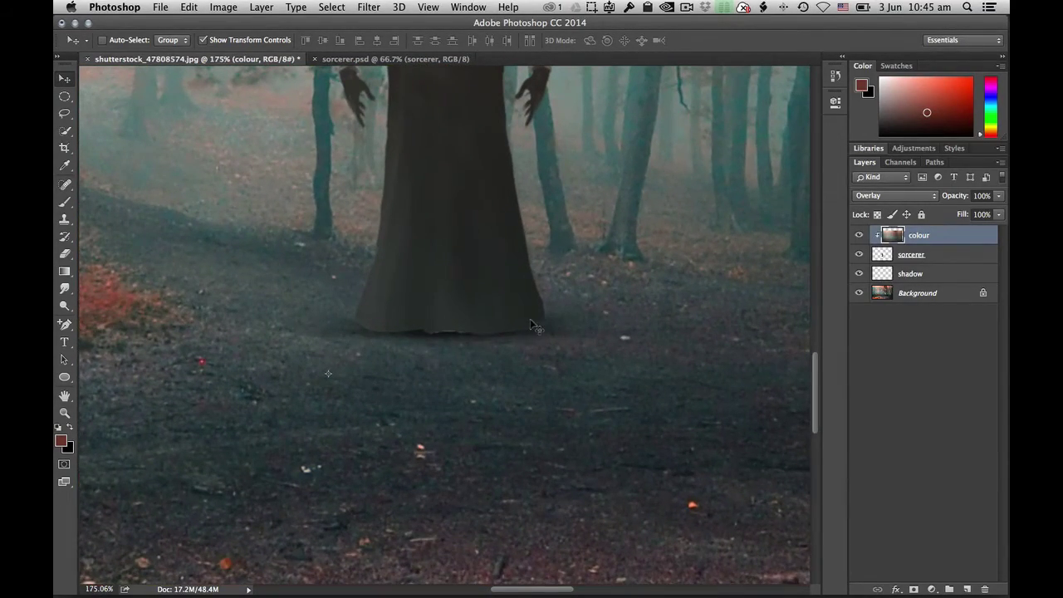
Open Liquify on the sorcerer layer with a 125 brush, zoomed to 200% on the robe
left_click(881, 258)
left_click(369, 7)
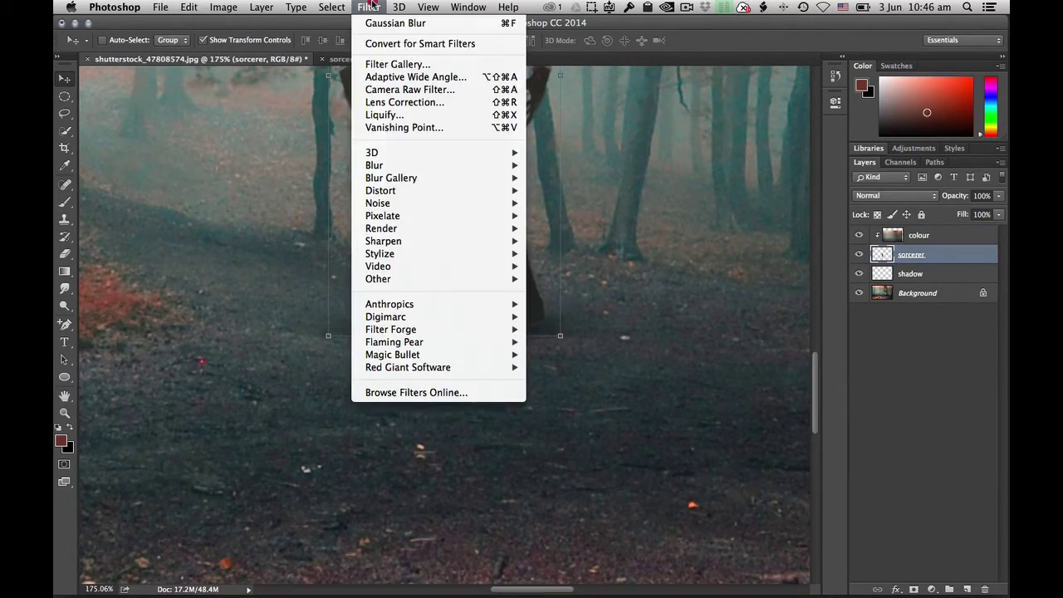
left_click(397, 116)
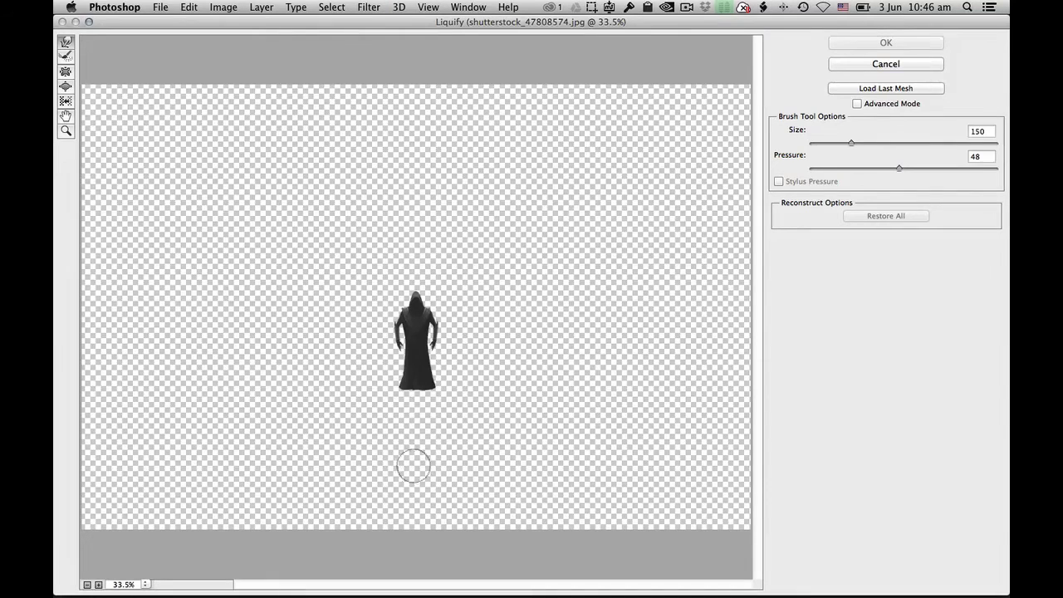
key("super+equal")
key("super+equal")
key("super+equal")
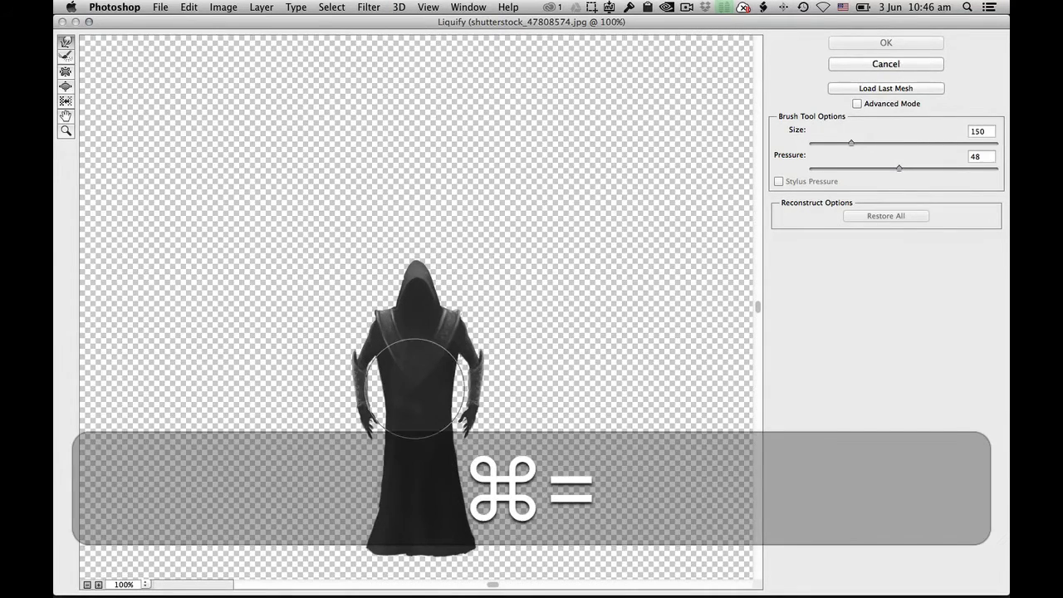
scroll(415, 390, "down", 5)
scroll(415, 391, "up", 4)
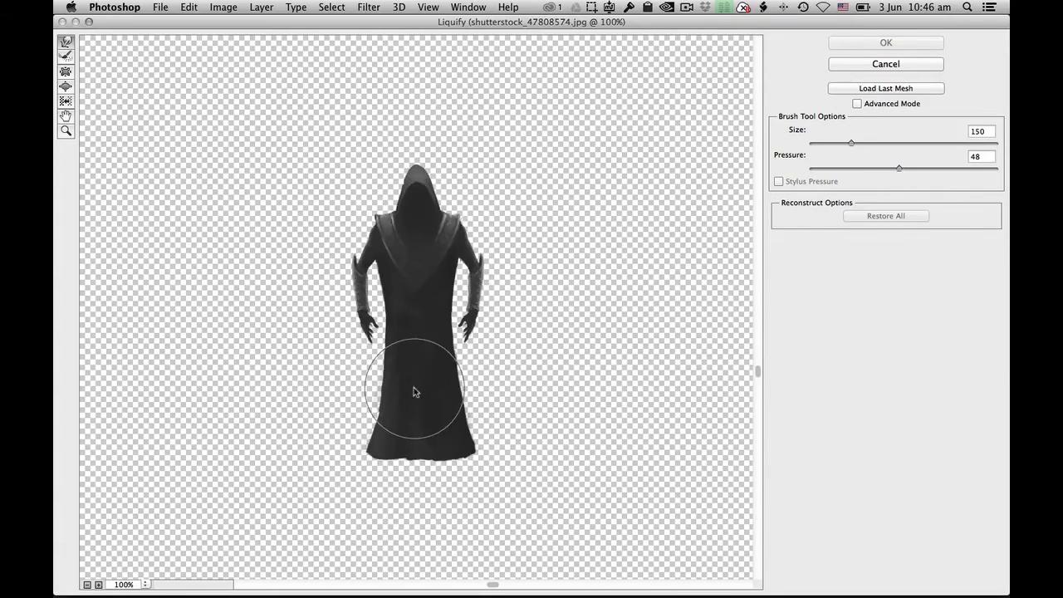
key("super+bracketright")
key("bracketleft")
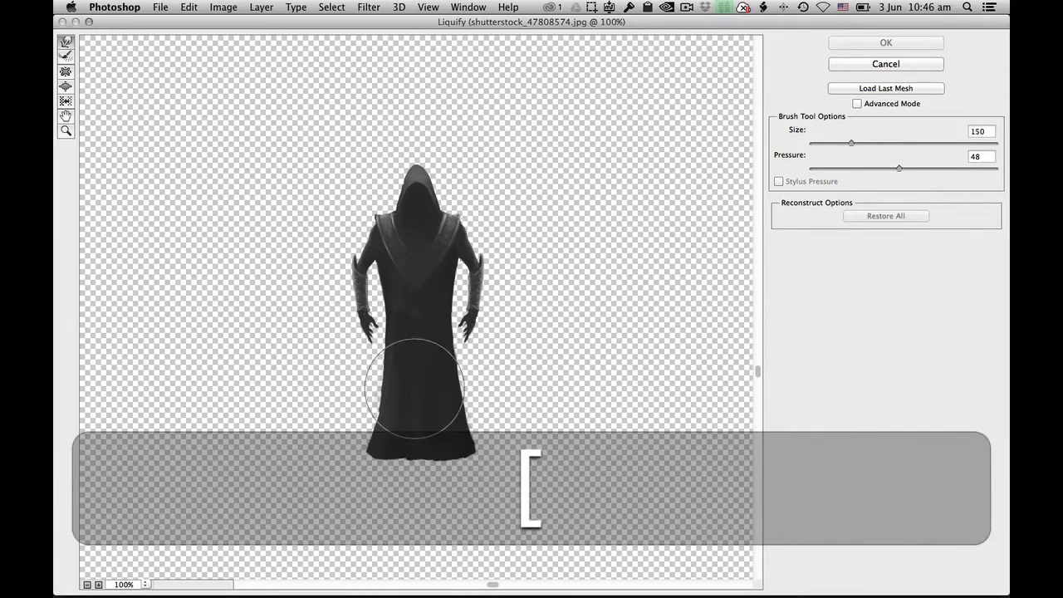
key("bracketleft")
key("super+bracketleft")
key("super+equal")
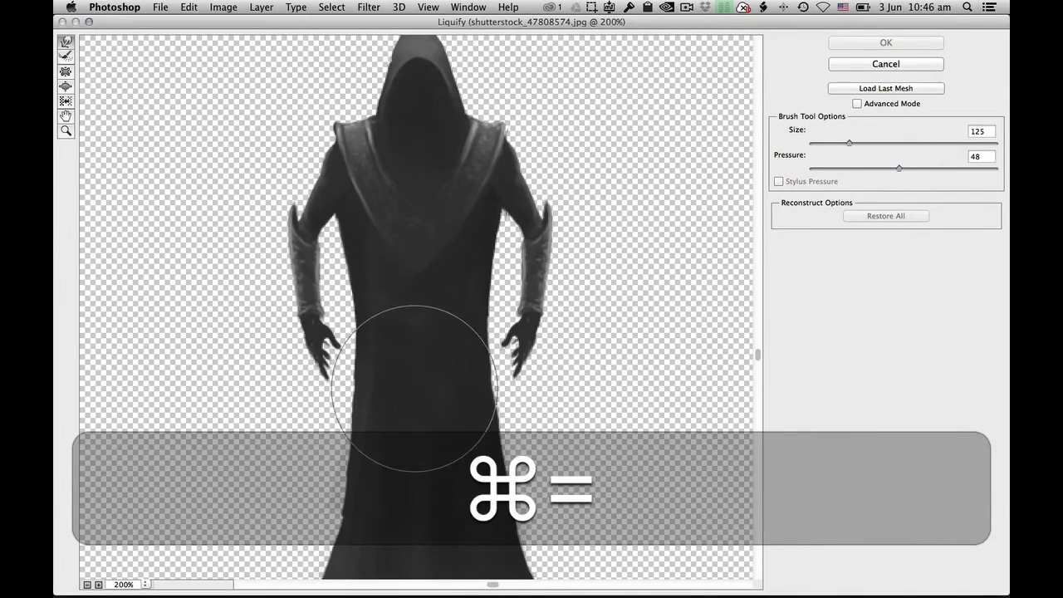
scroll(415, 390, "down", 9)
scroll(415, 391, "up", 5)
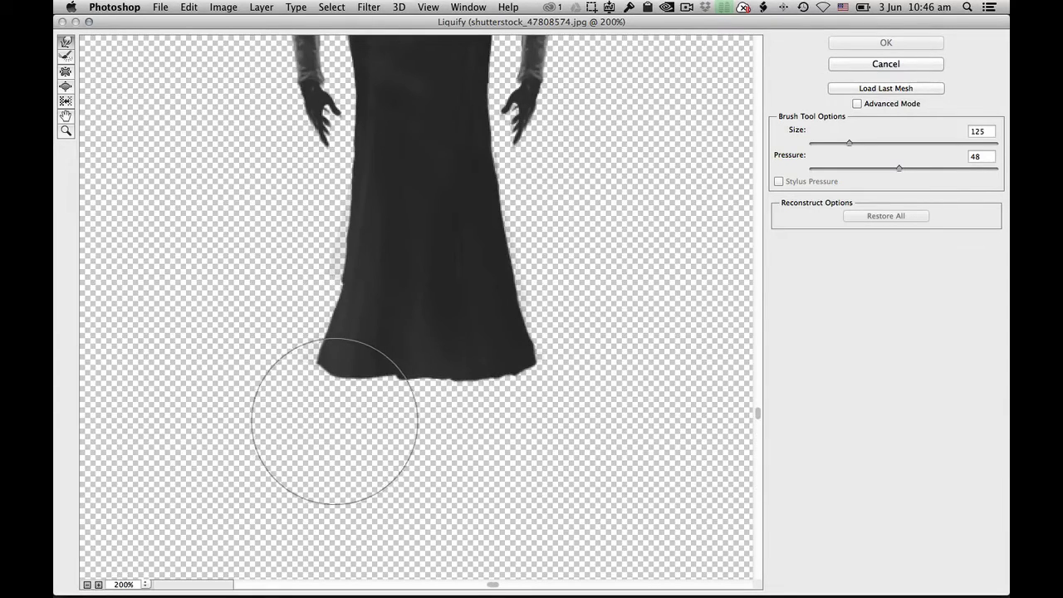
Push the robe's hem upward with Forward Warp, refining with an 80 brush, and apply
mouse_move(332, 421)
left_mouse_down()
mouse_move(371, 468)
mouse_move(375, 420)
mouse_move(449, 460)
mouse_move(451, 427)
mouse_move(487, 427)
mouse_move(486, 418)
left_mouse_up()
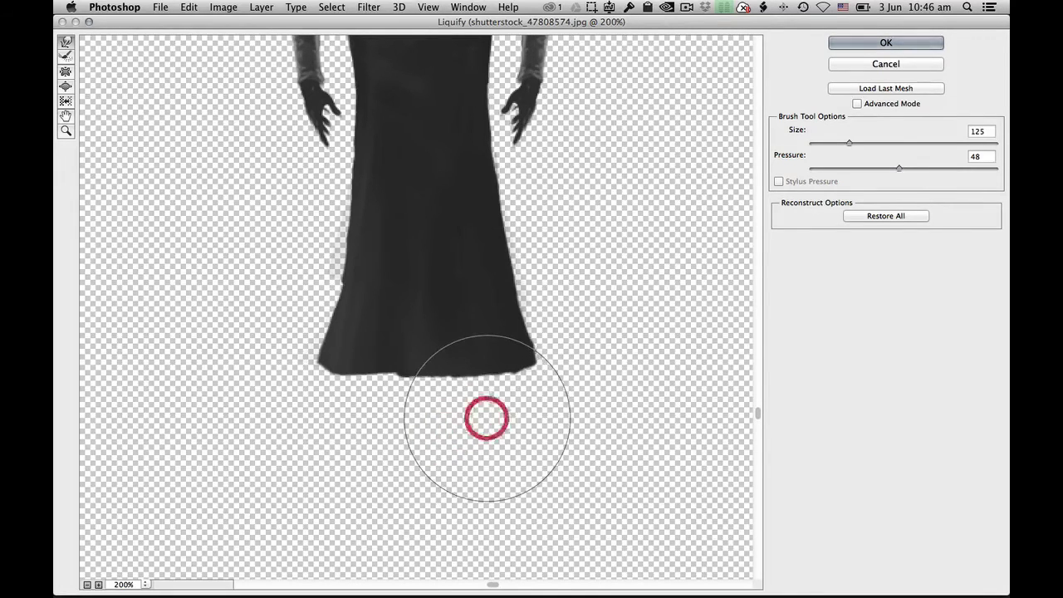
left_click_drag(346, 443, 358, 418)
mouse_move(483, 452)
left_mouse_down()
mouse_move(482, 422)
mouse_move(503, 456)
mouse_move(491, 420)
mouse_move(455, 427)
left_mouse_up()
left_click(365, 427)
key("bracketleft")
key("bracketleft")
key("bracketleft")
left_click_drag(346, 419, 346, 399)
mouse_move(489, 429)
left_mouse_down()
mouse_move(518, 411)
mouse_move(510, 391)
left_mouse_up()
mouse_move(440, 416)
left_mouse_down()
mouse_move(441, 404)
mouse_move(407, 403)
left_mouse_up()
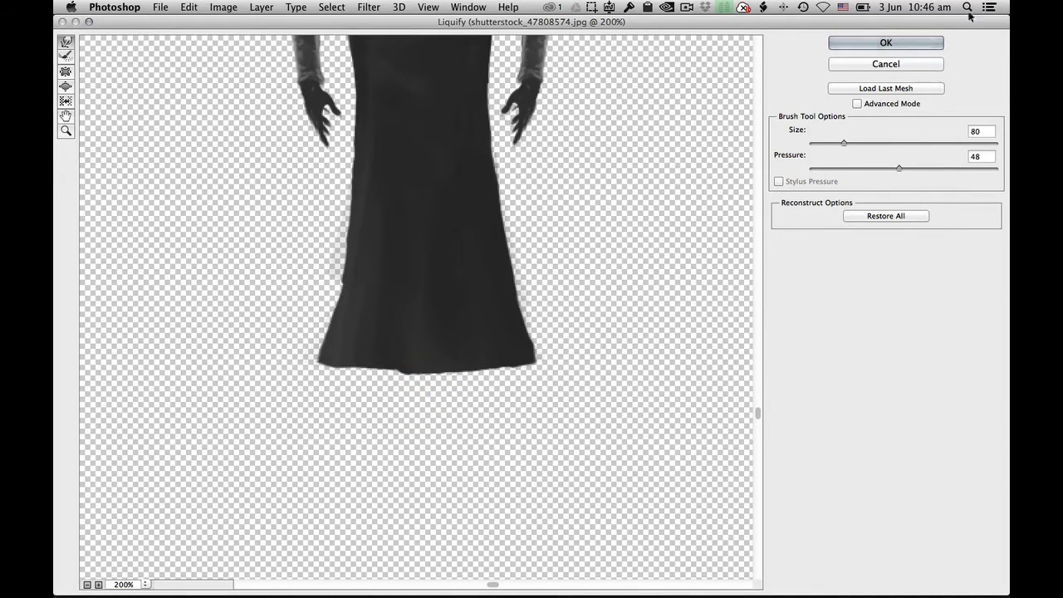
left_click(933, 42)
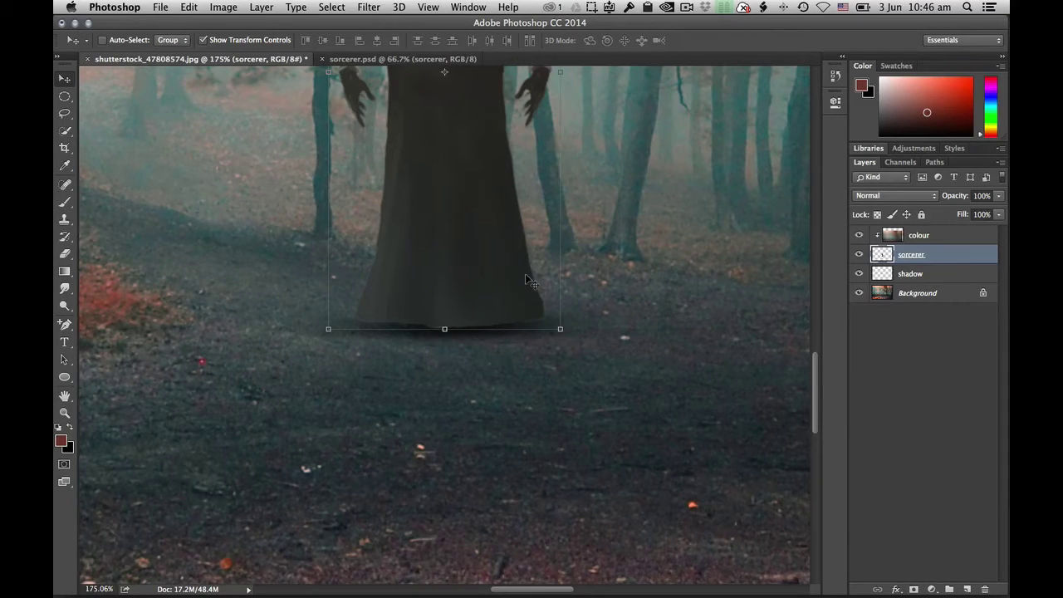
Nudge the sorcerer down with the Down Arrow so his hem touches the ground
key("Down")
key("Down")
key("Down")
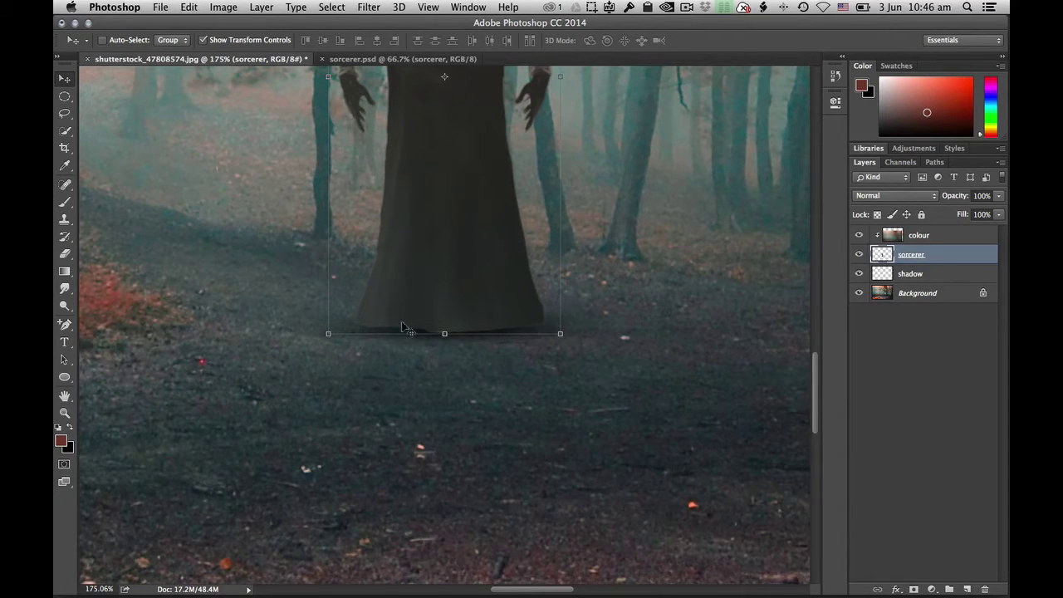
scroll(402, 319, "up", 10)
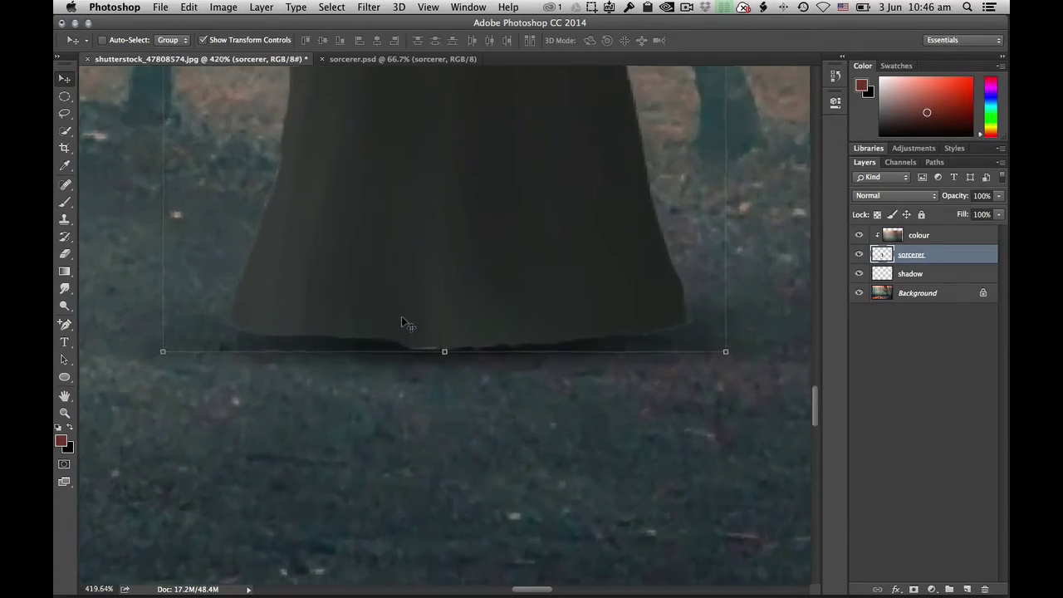
scroll(385, 310, "down", 4)
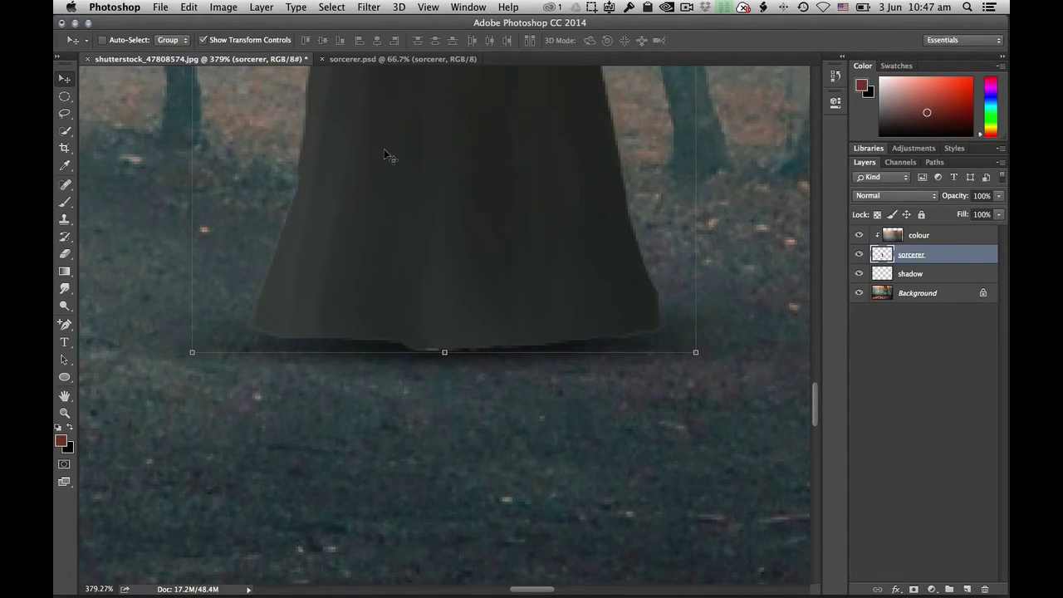
Apply Layer > Matting > Defringe with 1 pixel width to the sorcerer layer
left_click(261, 8)
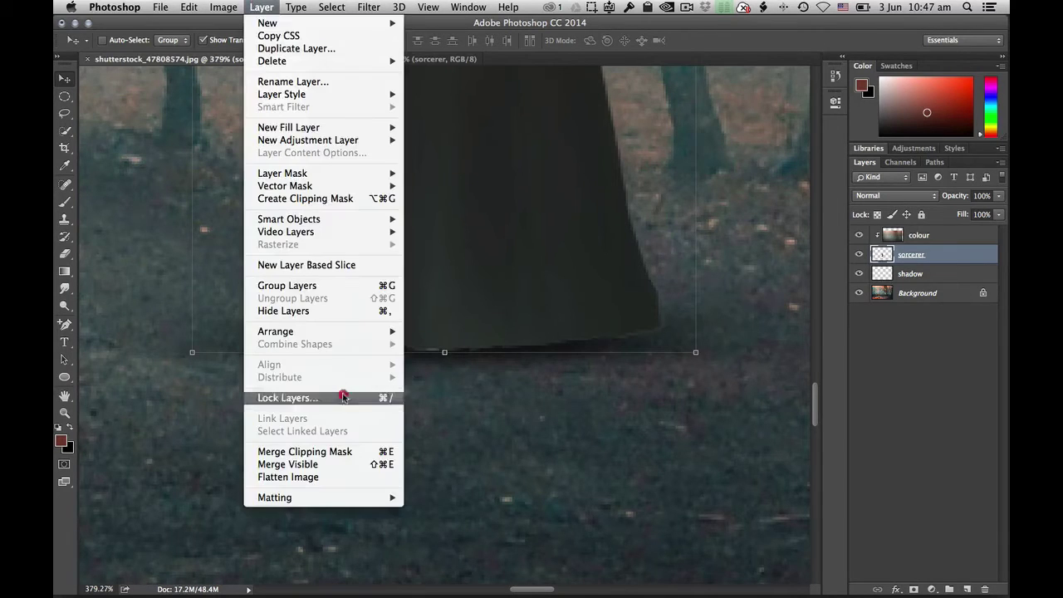
mouse_move(349, 501)
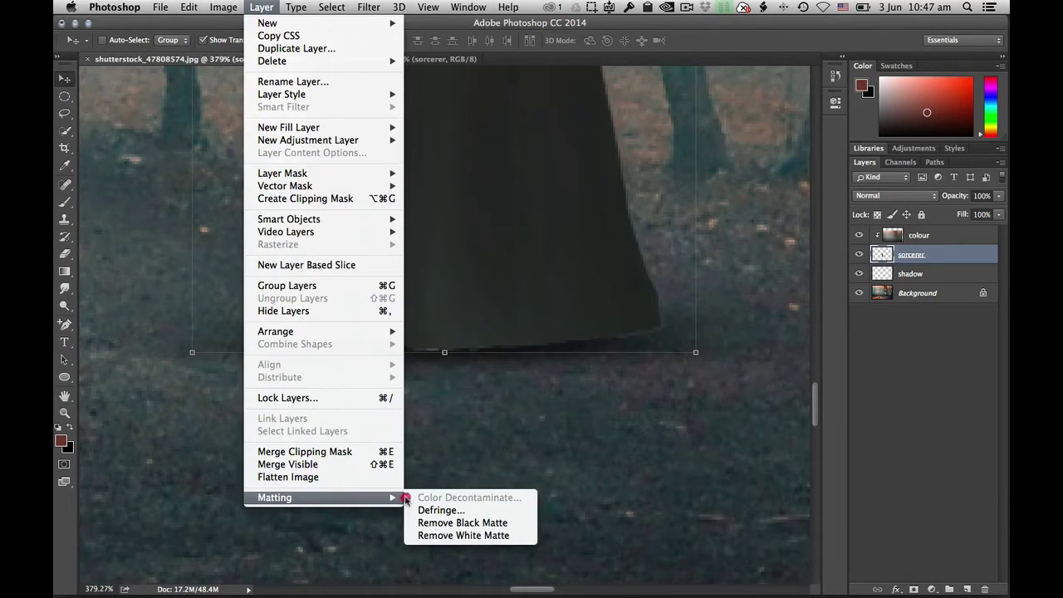
left_click(474, 511)
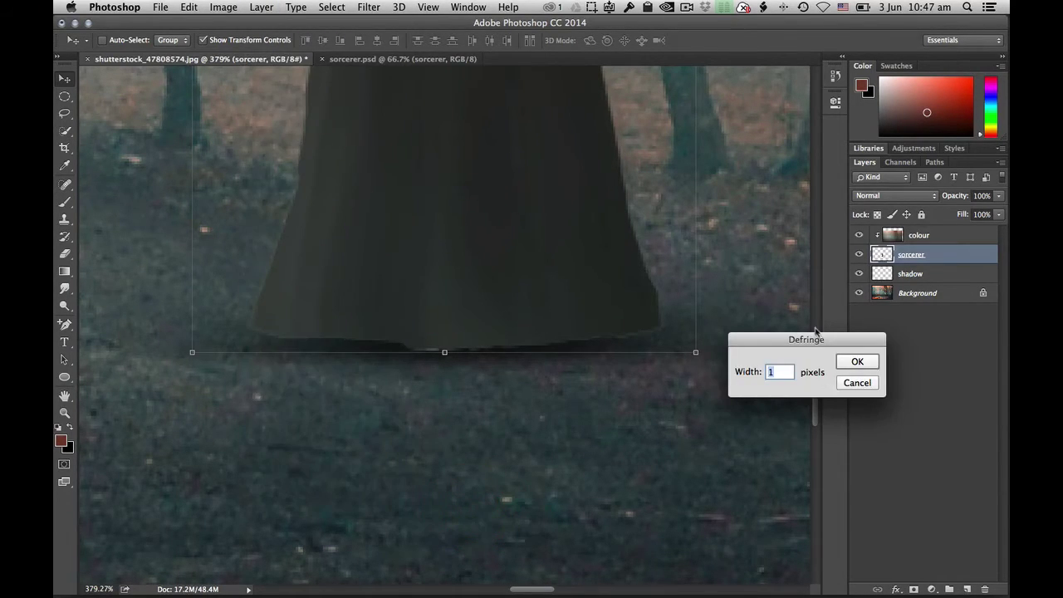
left_click_drag(816, 341, 409, 326)
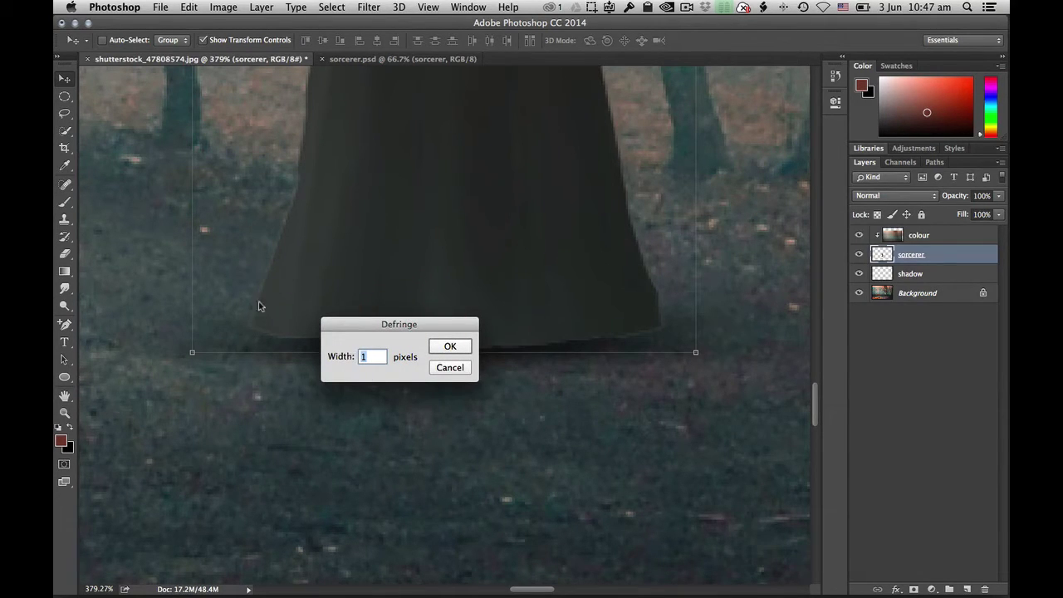
left_click(450, 347)
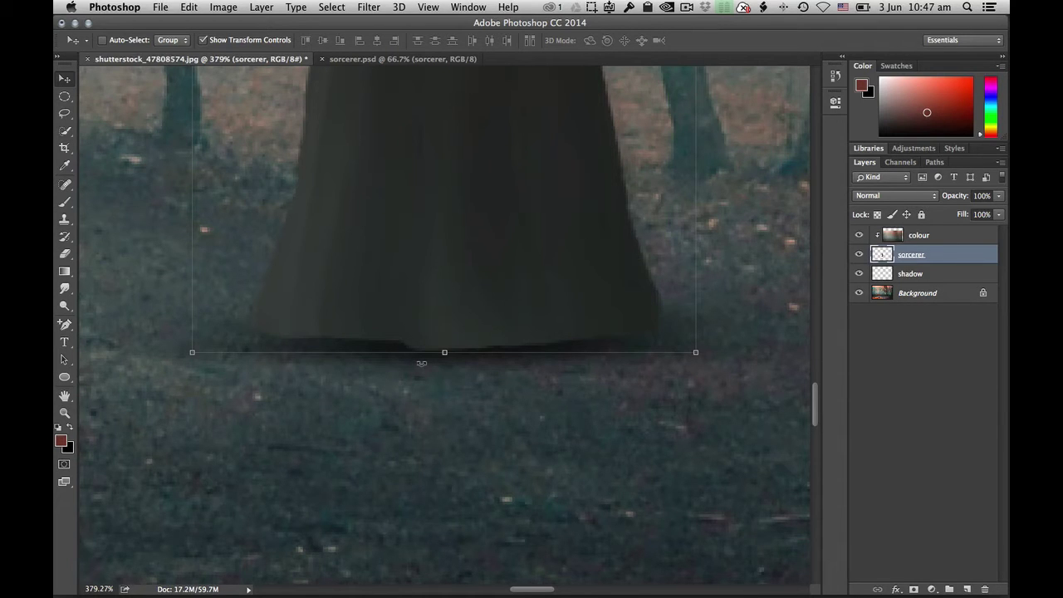
Select the colour overlay layer and drag it slightly down-right over the sorcerer
scroll(422, 363, "down", 6)
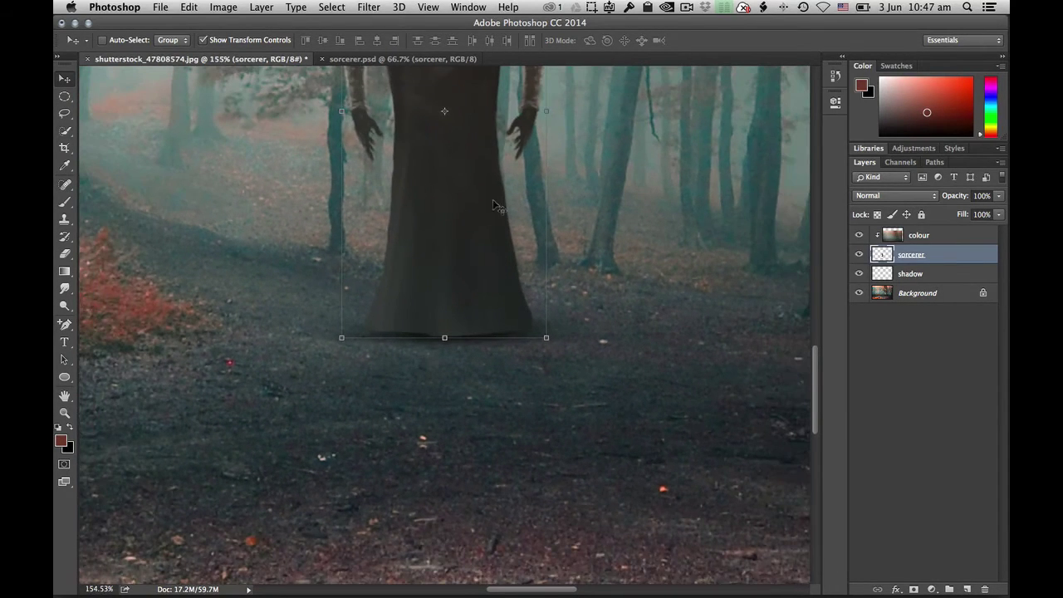
scroll(495, 202, "up", 5)
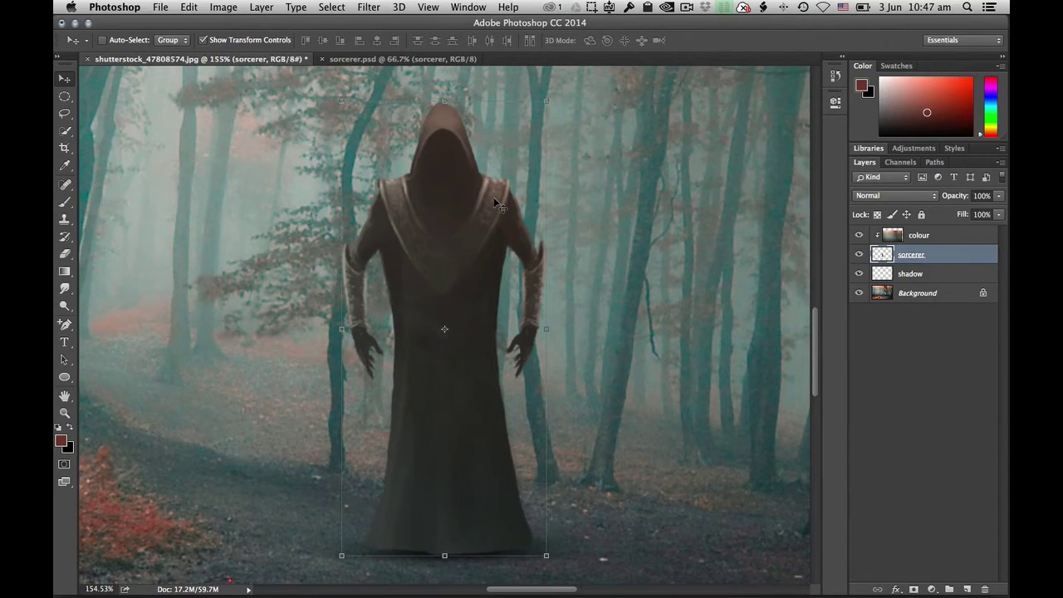
left_click(968, 236)
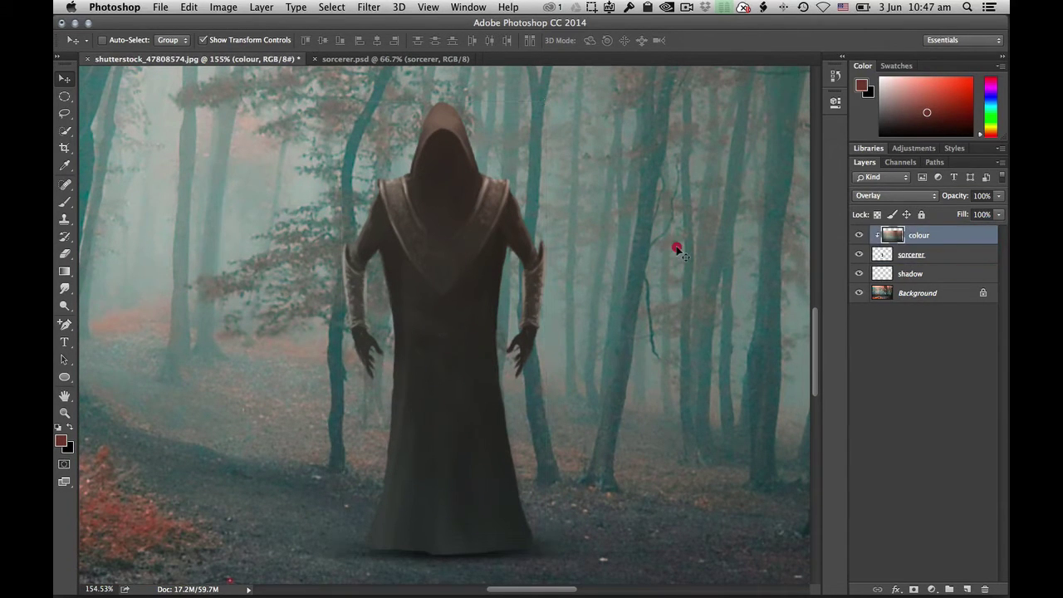
left_click_drag(676, 240, 700, 263)
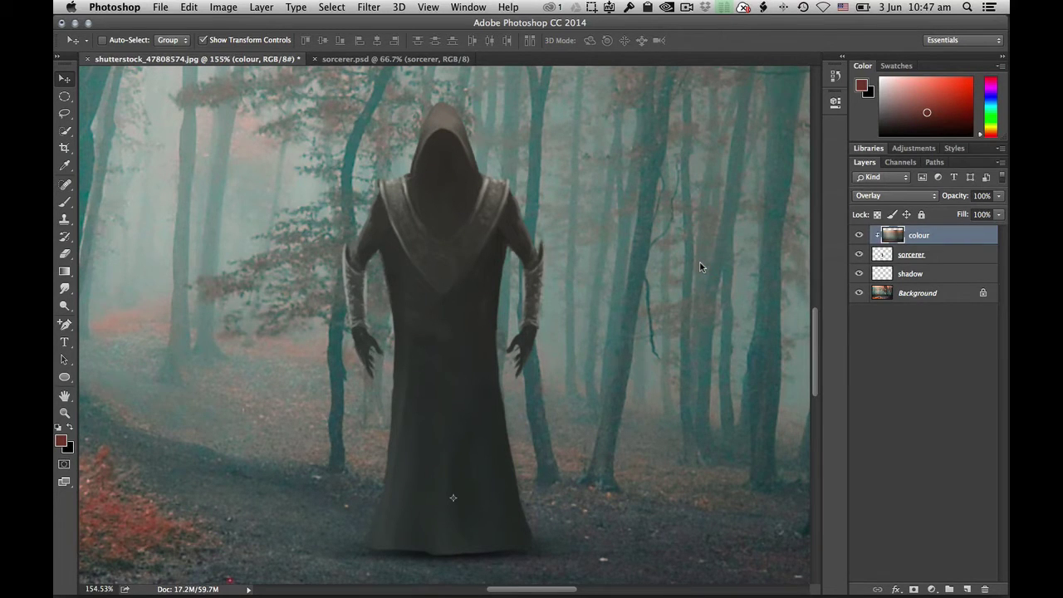
Lower the shadow a pixel, widen it to 115.84%, then fit the whole image on screen
left_click(918, 278)
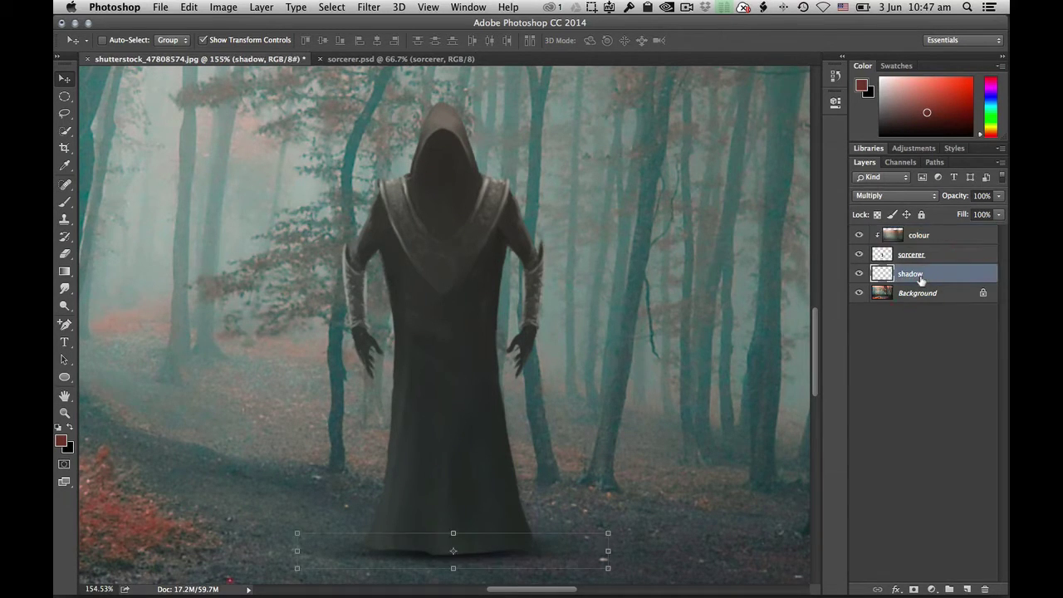
key("Down")
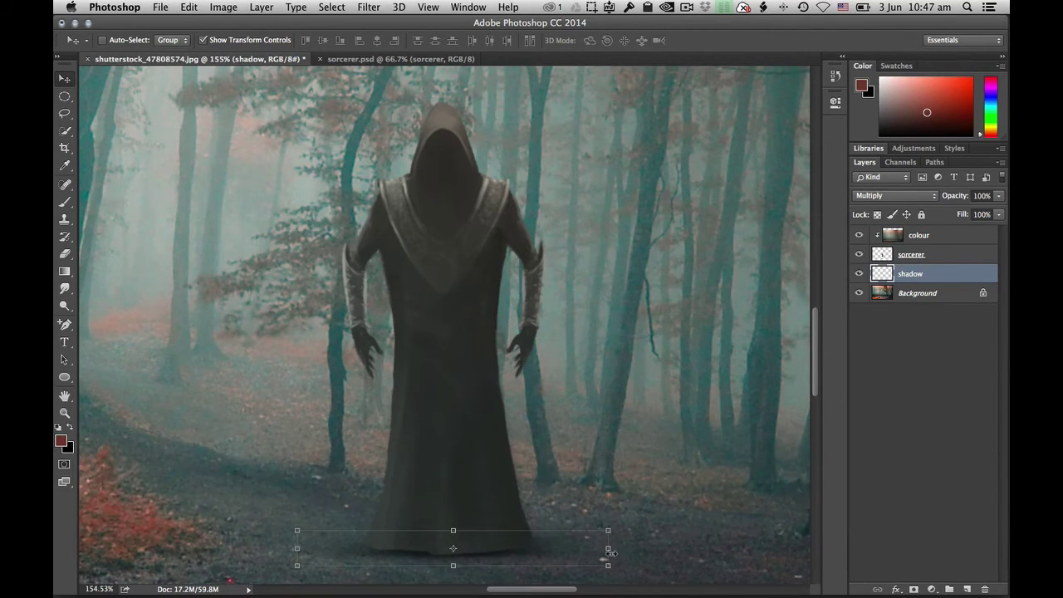
left_click_drag(609, 549, 646, 548)
key("alt+Return")
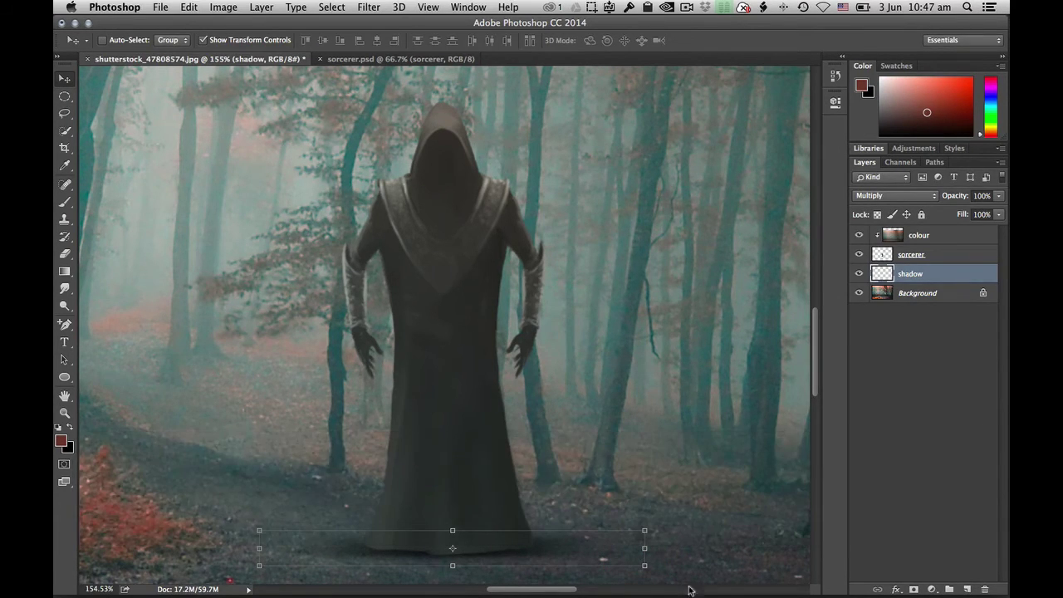
left_click(899, 416)
key("super+0")
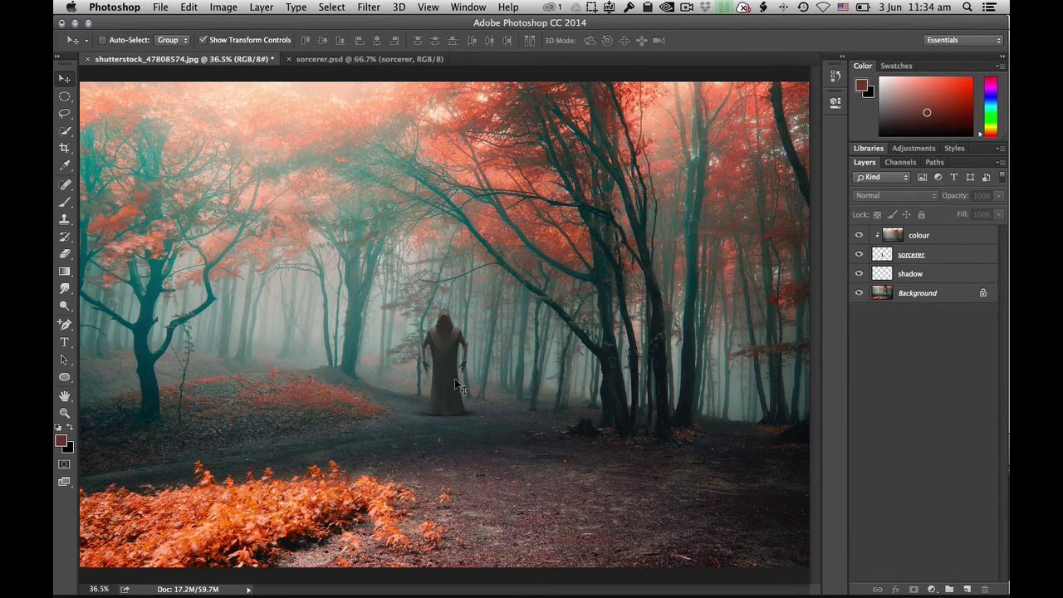
Zoom in to about 94% around the sorcerer on the forest path
scroll(456, 383, "up", 6)
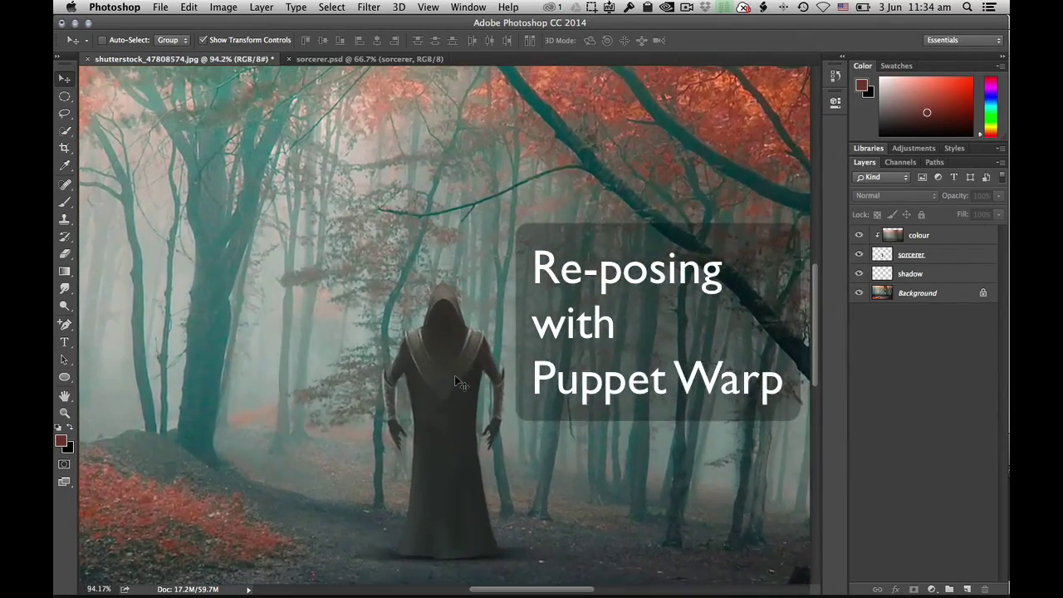
scroll(455, 375, "down", 5)
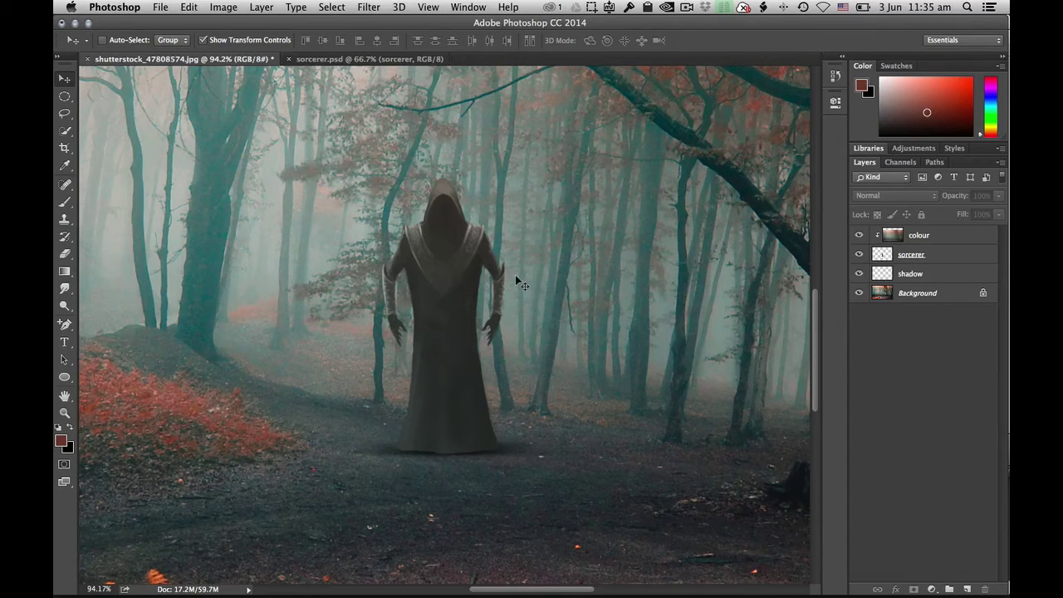
Start Edit > Puppet Warp on the sorcerer layer
left_click(878, 256)
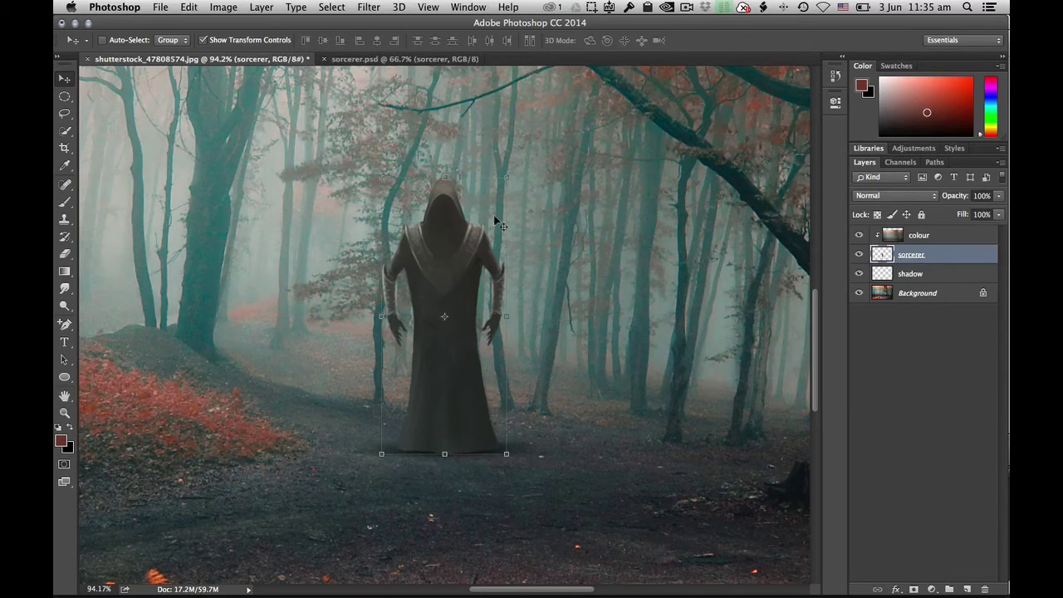
left_click(190, 7)
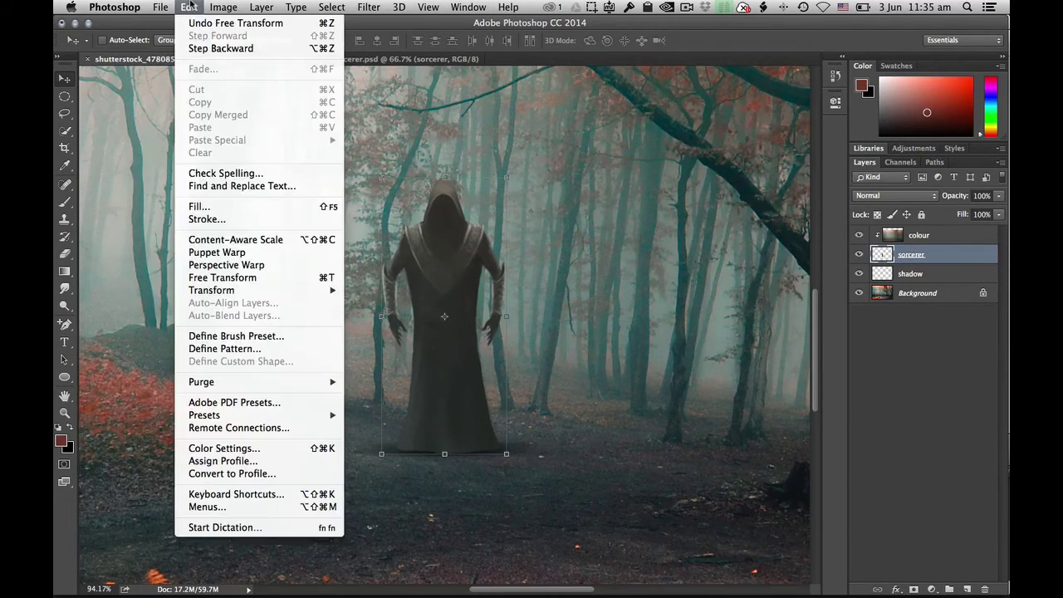
left_click(257, 254)
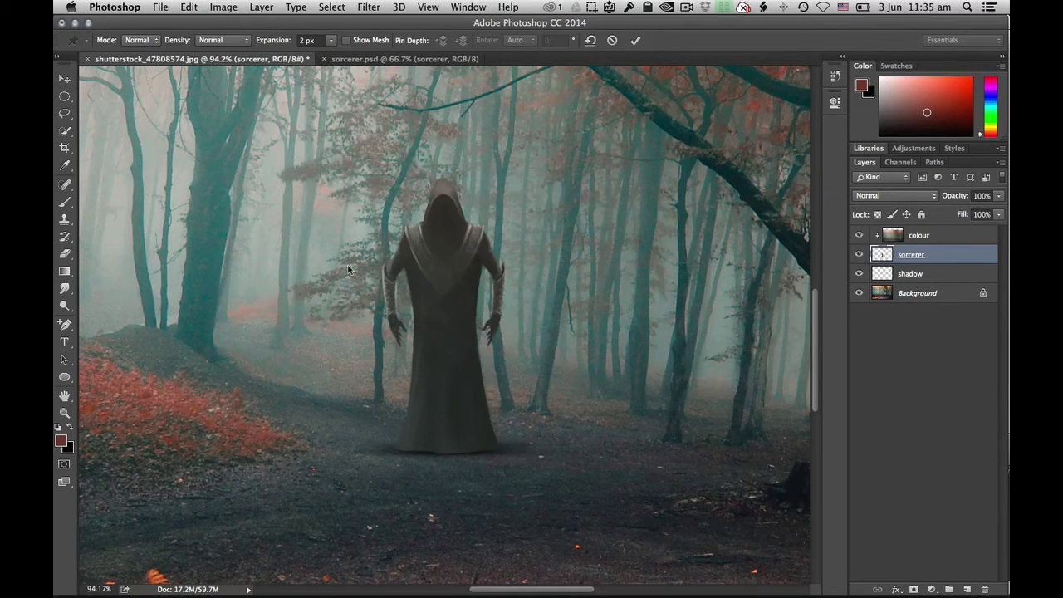
Pin the sorcerer's hood, shoulders, upper arms, left forearm, both hands and left hem corner
left_click(445, 203)
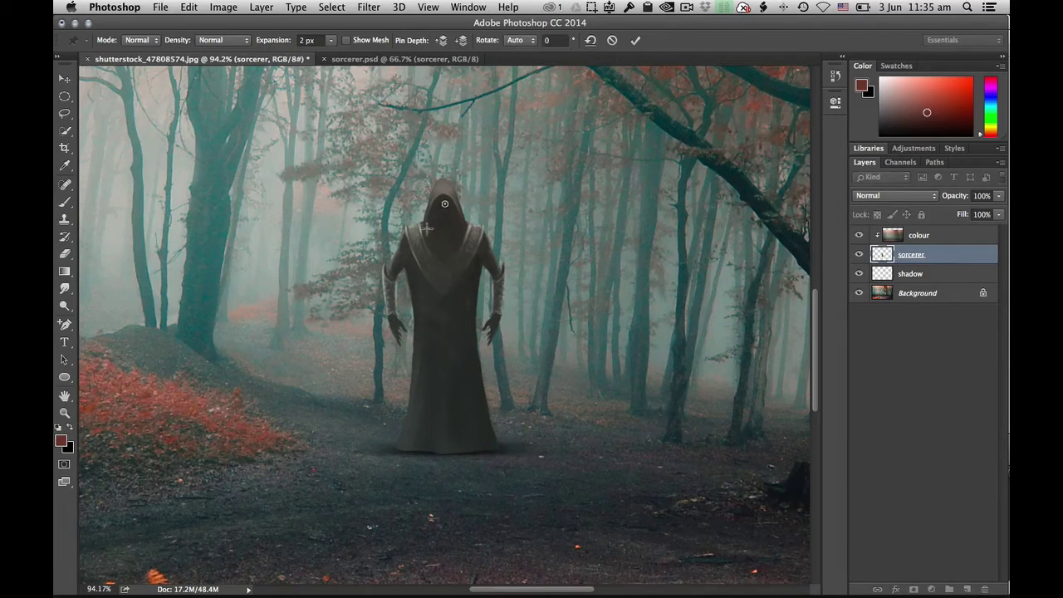
left_click(408, 237)
left_click(480, 239)
left_click(388, 278)
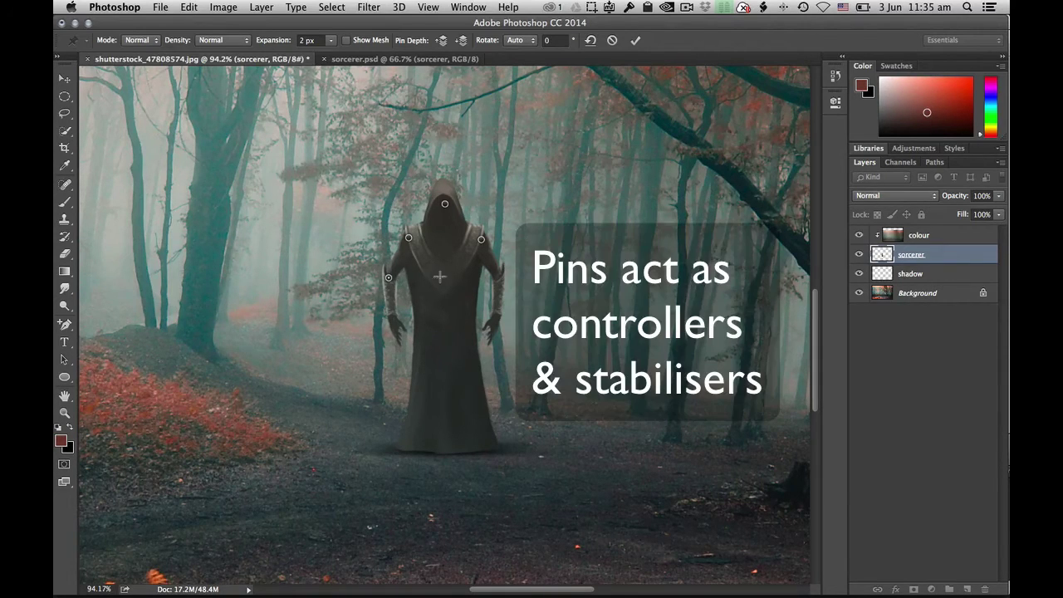
left_click(498, 278)
left_click(392, 315)
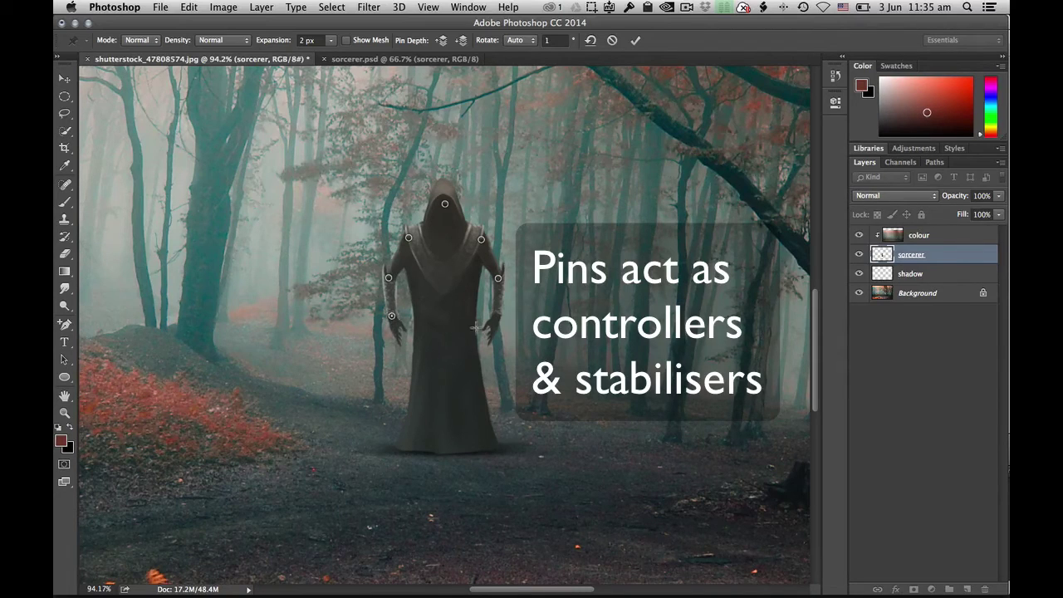
left_click(401, 342)
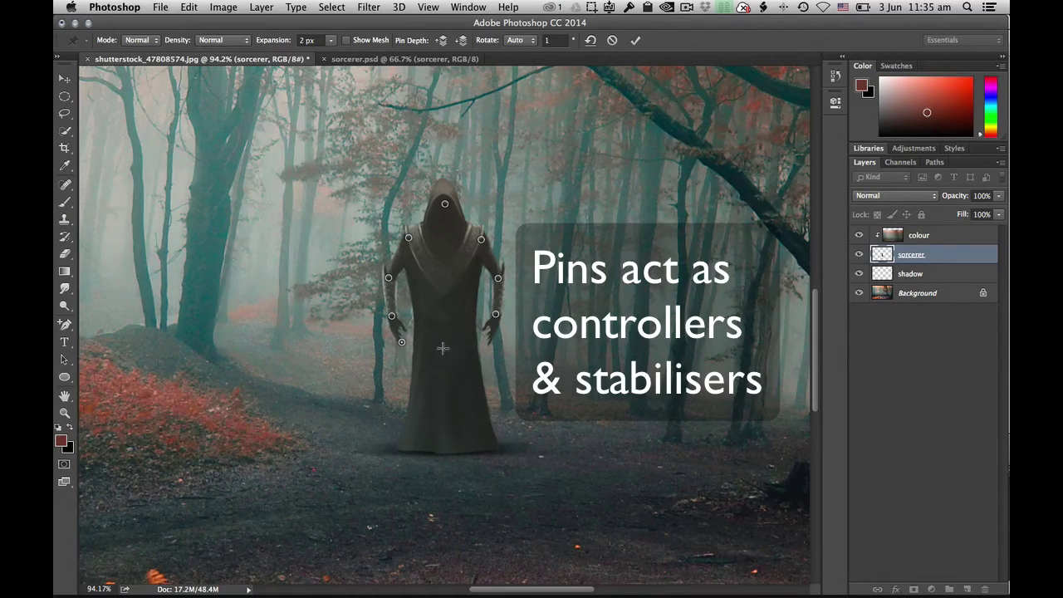
left_click(488, 341)
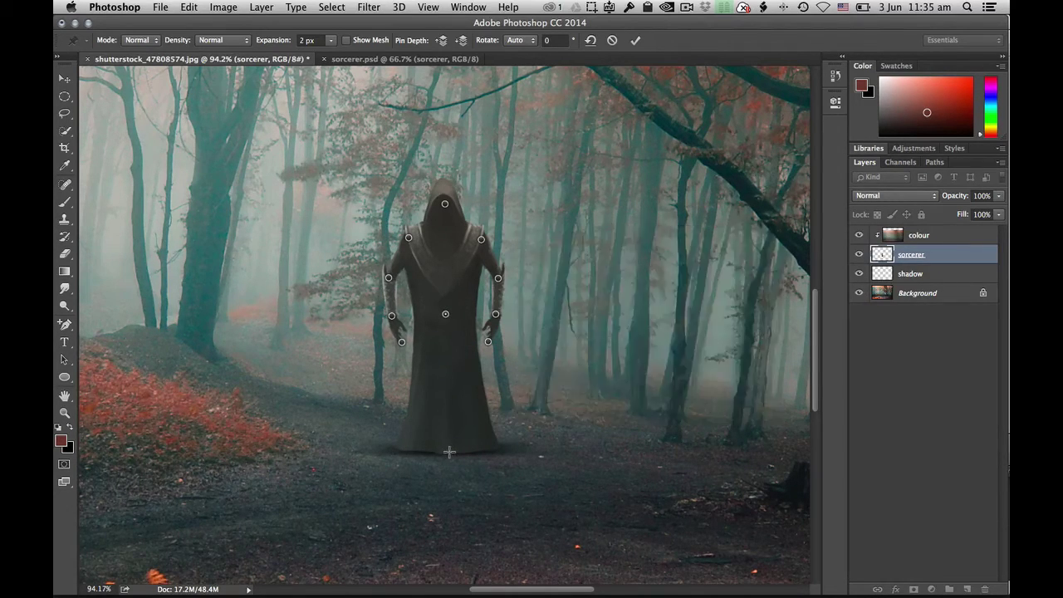
left_click(400, 448)
Readjust the robe's middle pin and spread both hem corners slightly outward
left_click_drag(446, 315, 453, 316)
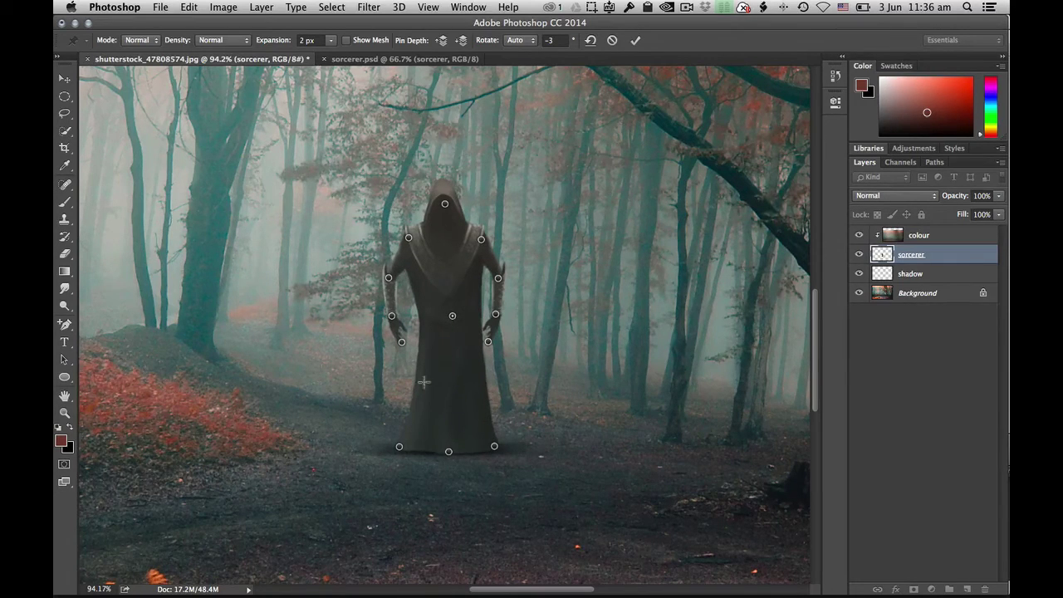
left_click_drag(452, 317, 447, 317)
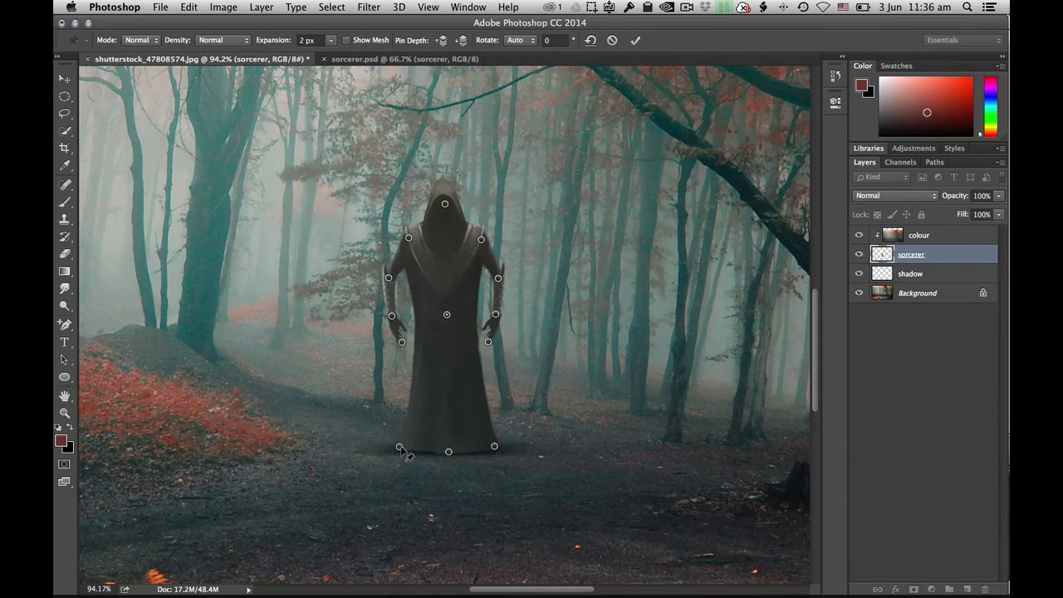
left_click_drag(400, 450, 397, 450)
left_click_drag(496, 449, 495, 448)
left_click_drag(396, 448, 395, 449)
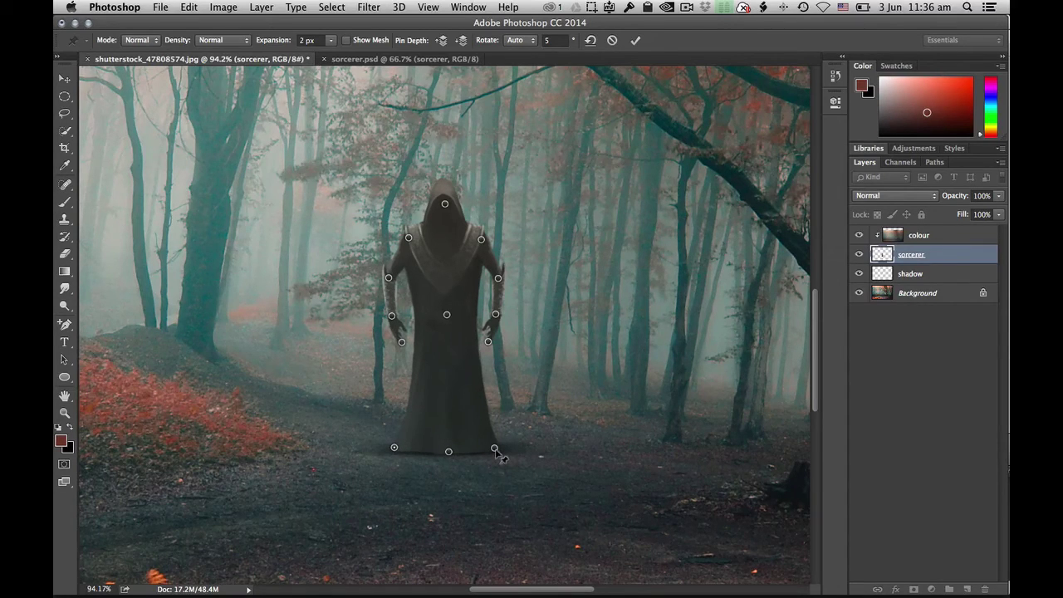
Swing the right hand outward and settle the left hand back near the body
left_click_drag(404, 346, 386, 347)
left_click_drag(489, 342, 504, 339)
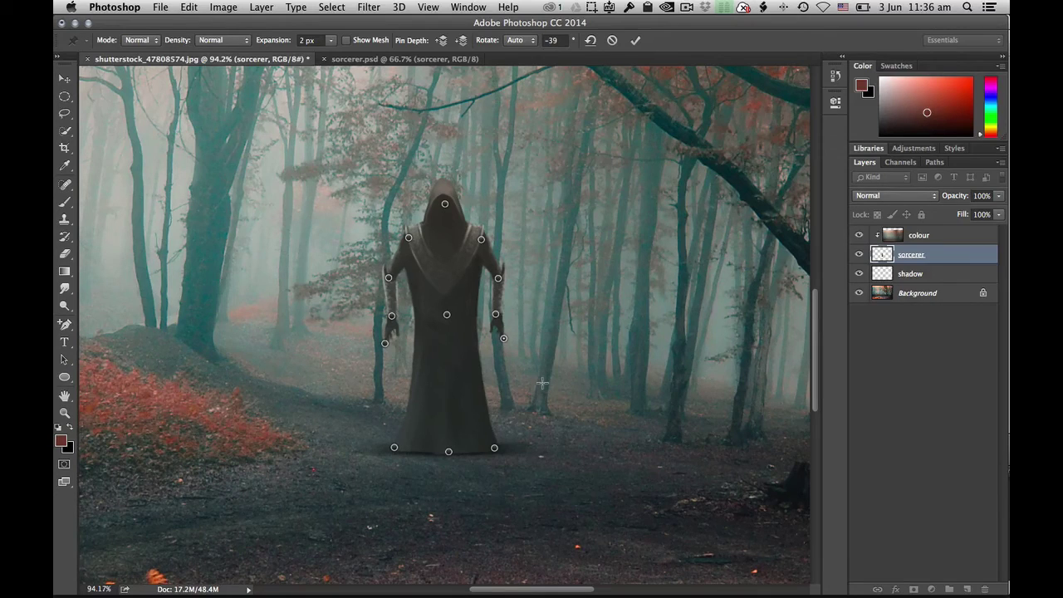
left_click_drag(386, 344, 400, 344)
Pull the left and right hand and elbow warp pins inward toward the sorcerer's robe
key("super+d")
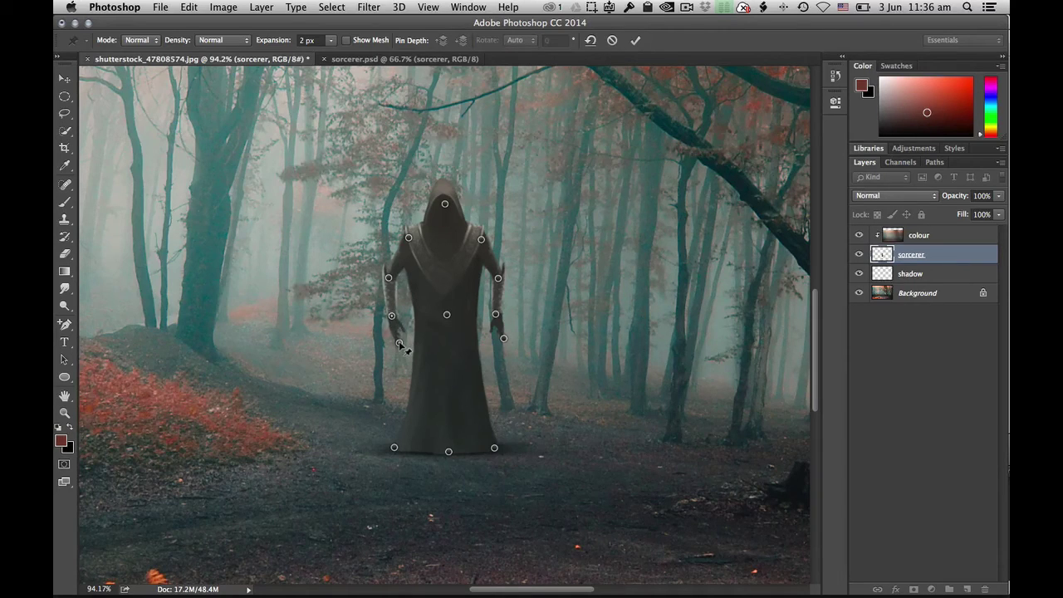
left_click_drag(400, 343, 425, 339)
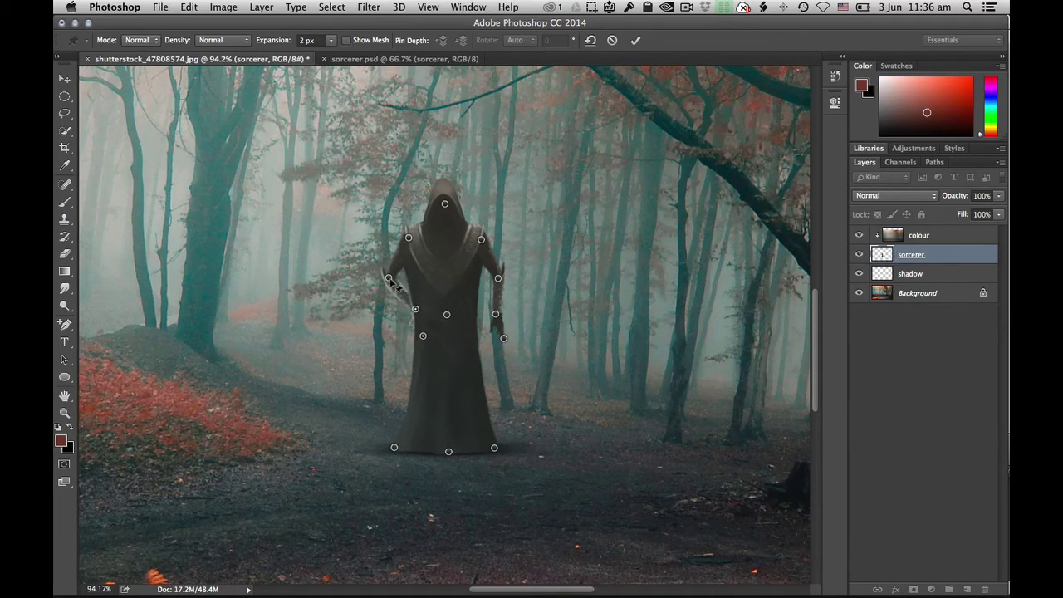
left_click_drag(389, 278, 394, 279)
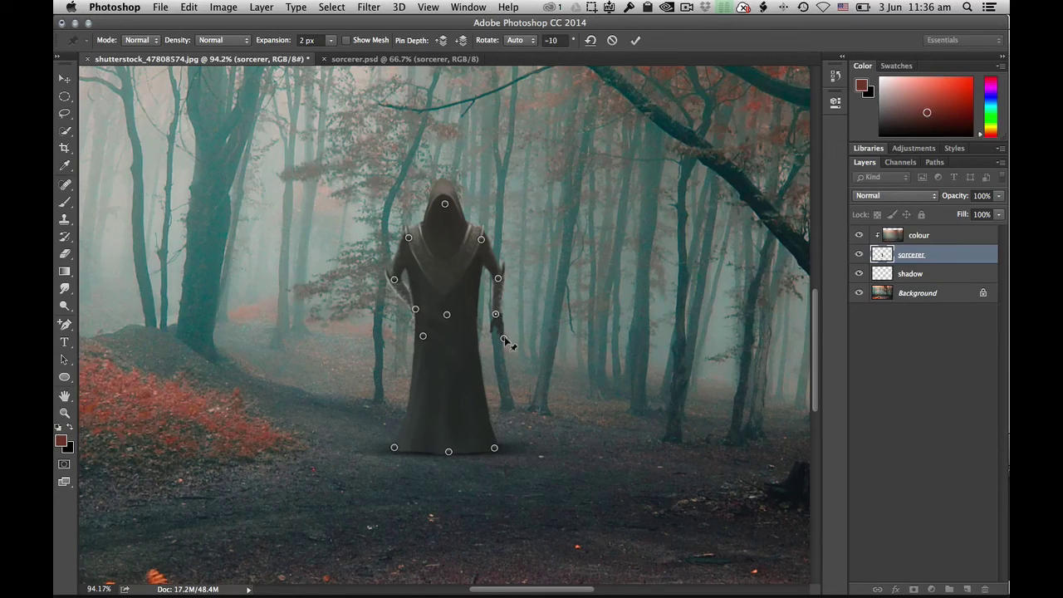
left_click_drag(504, 339, 470, 341)
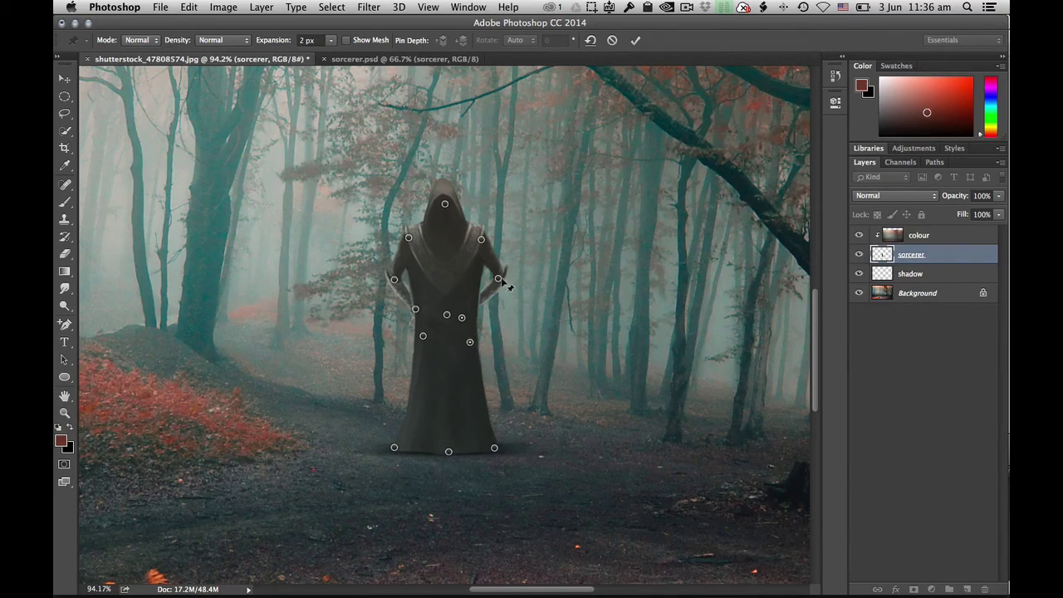
left_click_drag(499, 280, 493, 283)
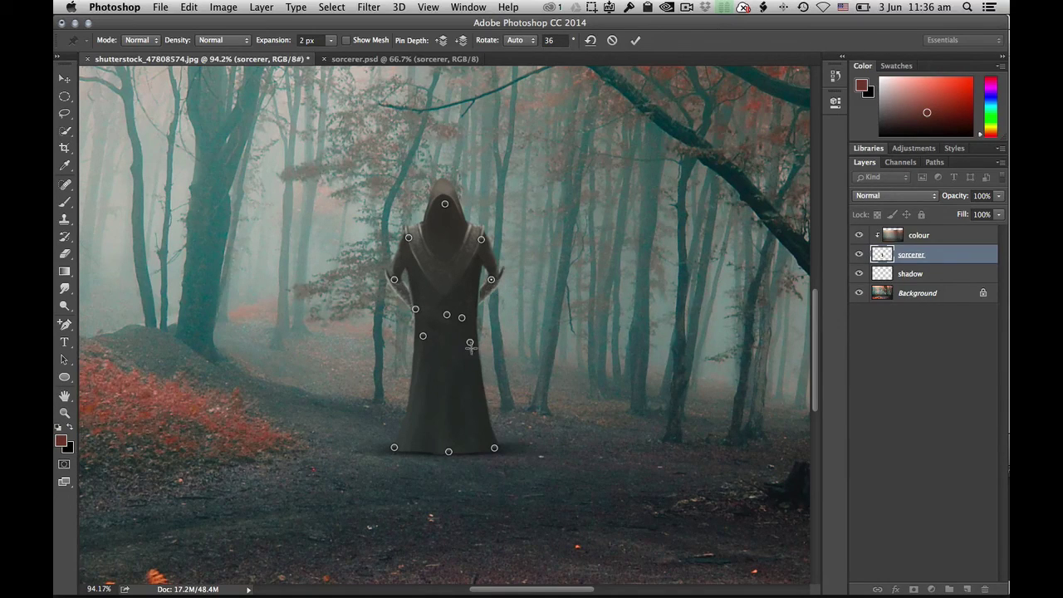
left_click_drag(470, 342, 461, 341)
Commit the Puppet Warp on the sorcerer layer to keep the folded-arm pose
left_click(635, 40)
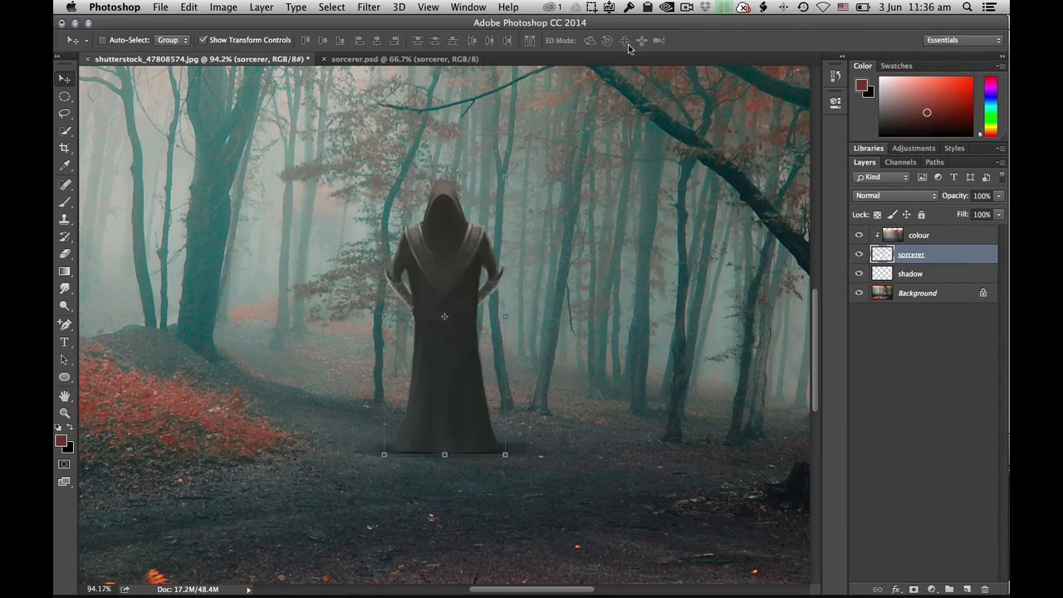